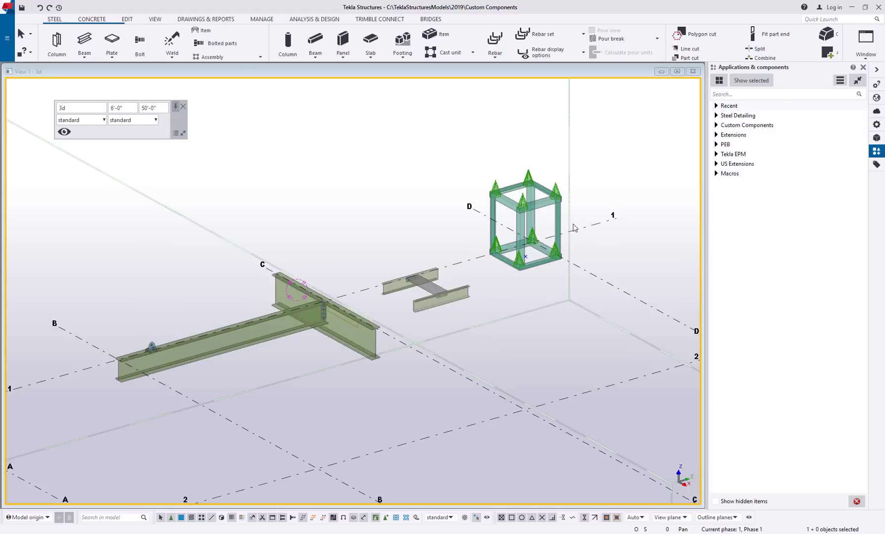
Step: From the Applications & components catalog menu, start defining a new custom component
left_click(842, 86)
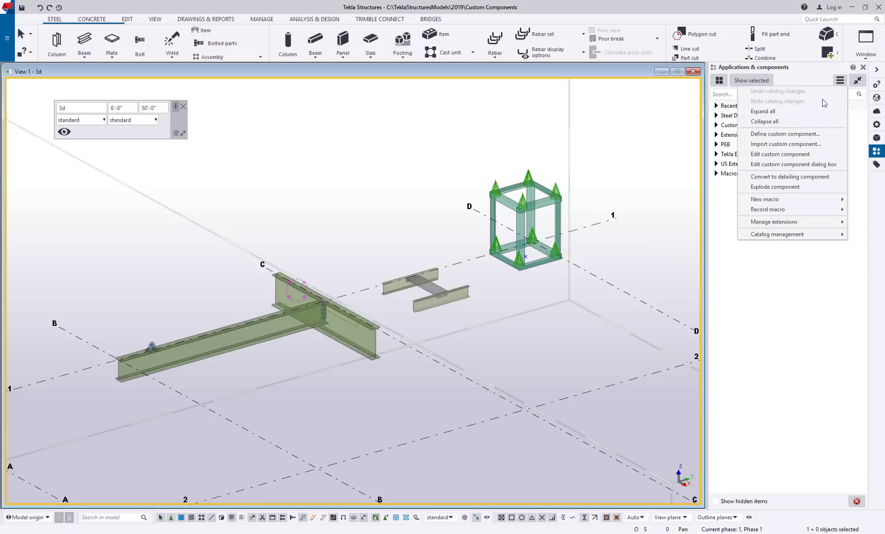
left_click(813, 139)
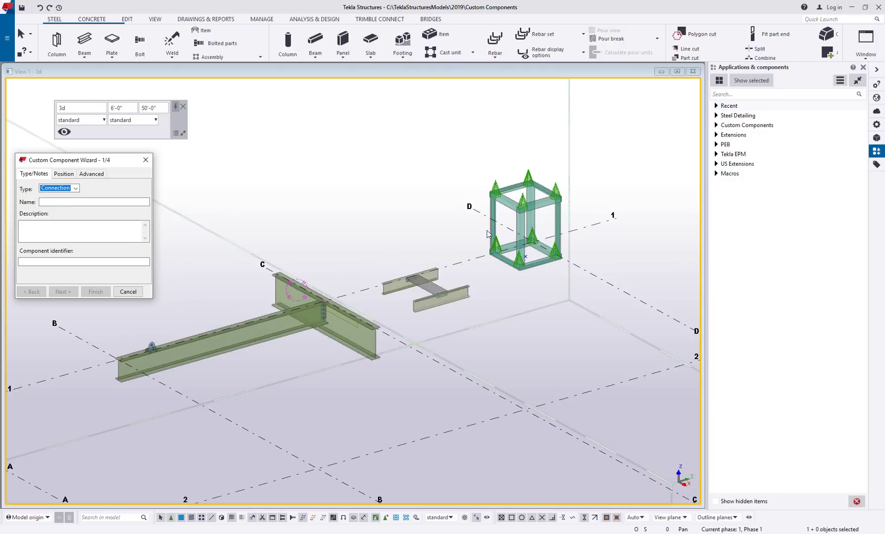
Step: Keep the component type as Connection, zoom in on the beam connection, and name it +Bm2Bm
left_click(76, 190)
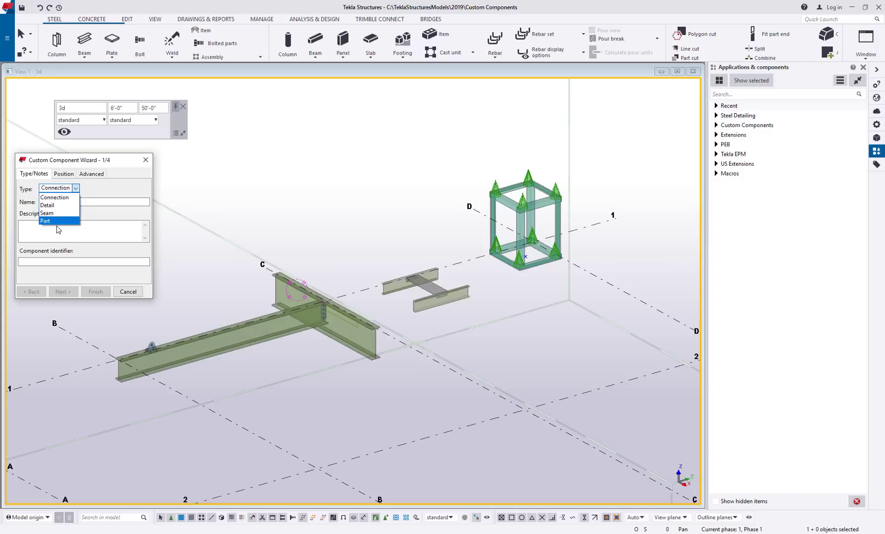
left_click(60, 197)
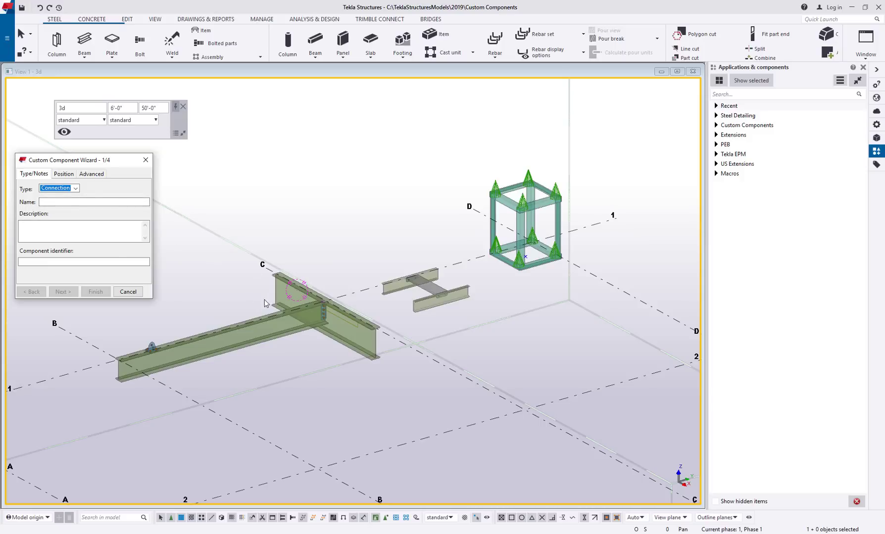
scroll(373, 297, "up", 5)
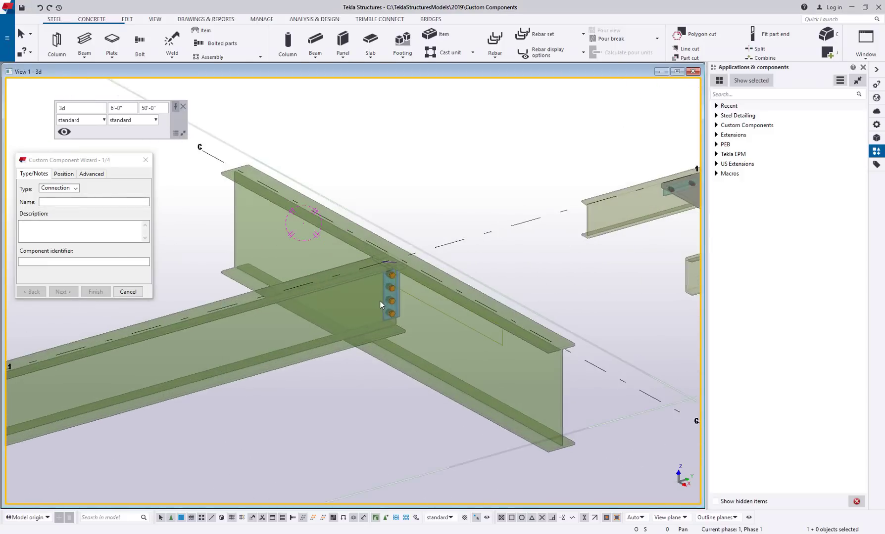
scroll(320, 381, "up", 2)
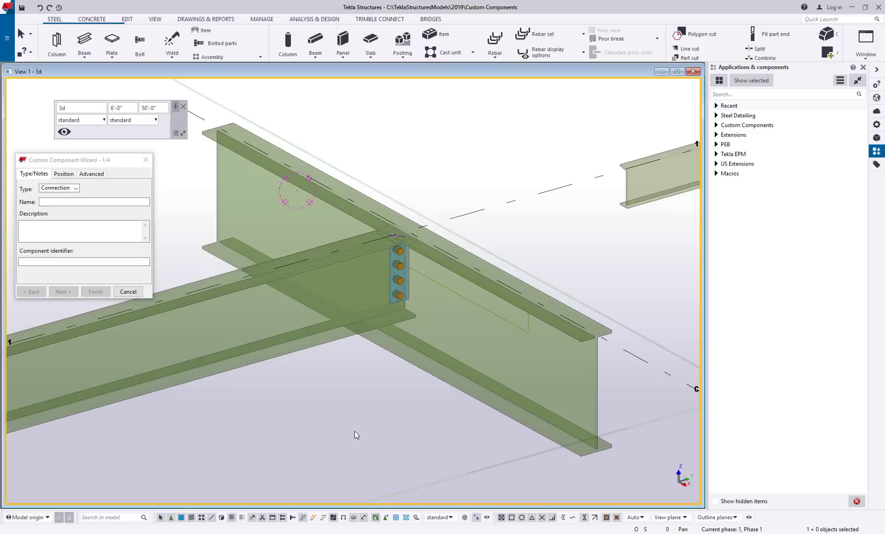
left_click(51, 201)
type("+")
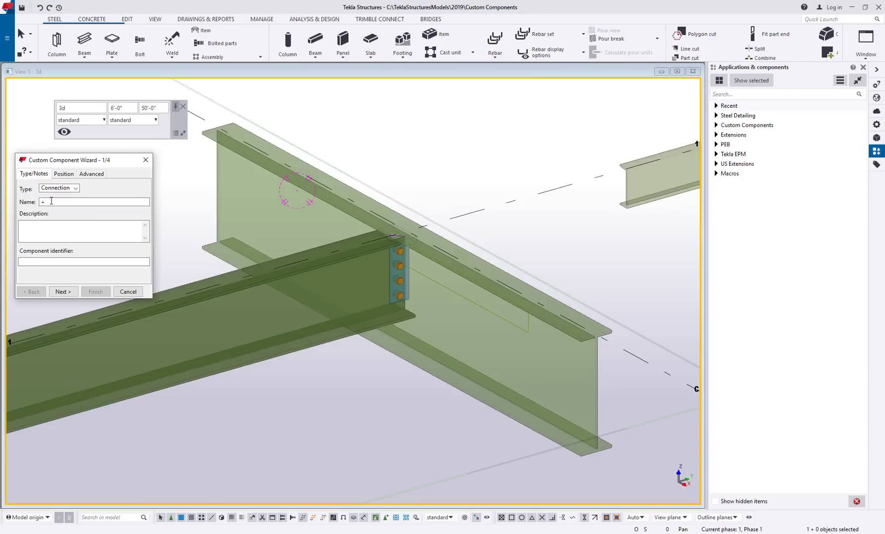
type("Bm2Bm")
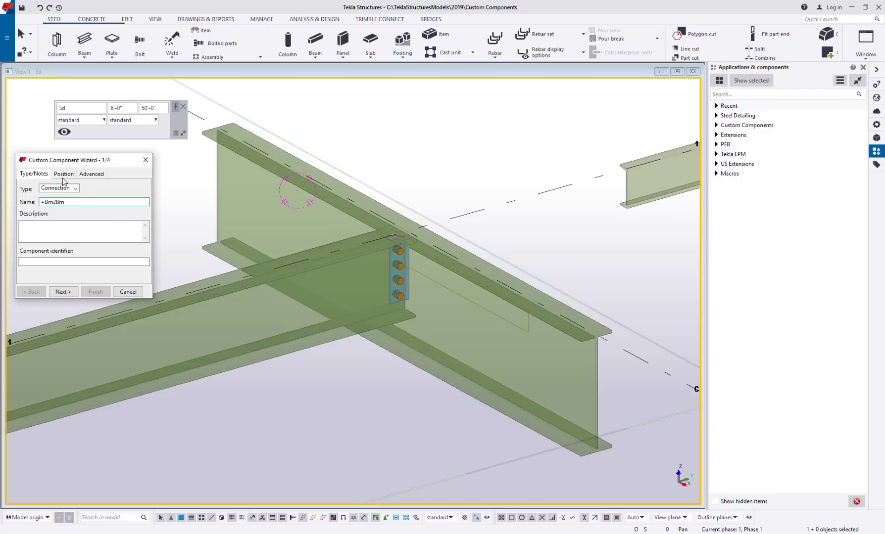
left_click(63, 175)
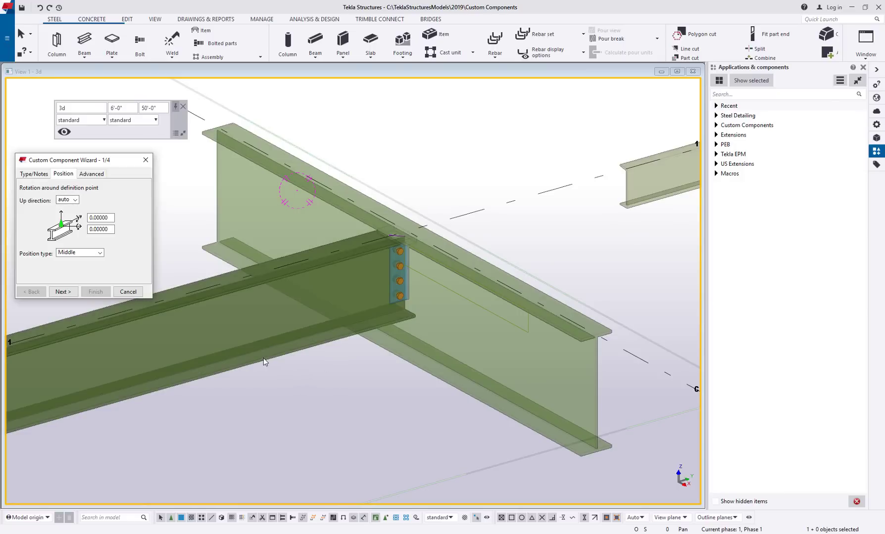
left_click(83, 254)
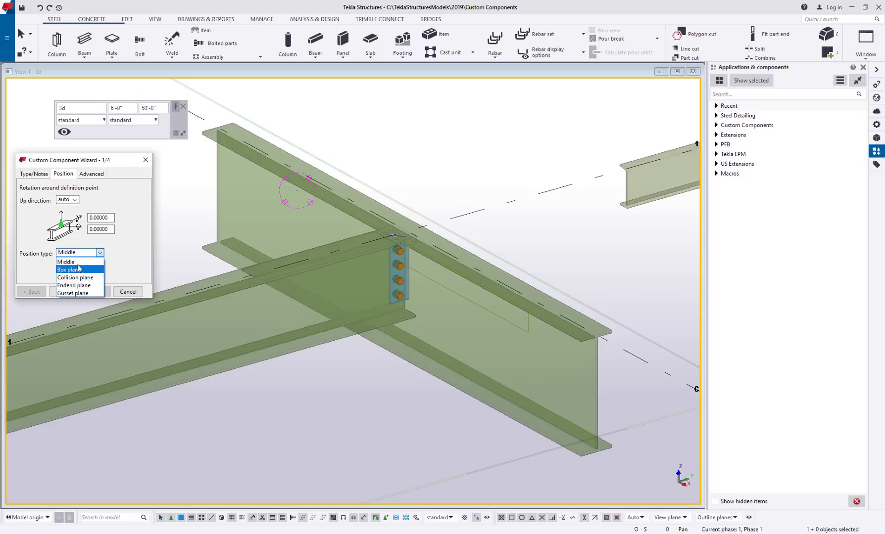
left_click(69, 262)
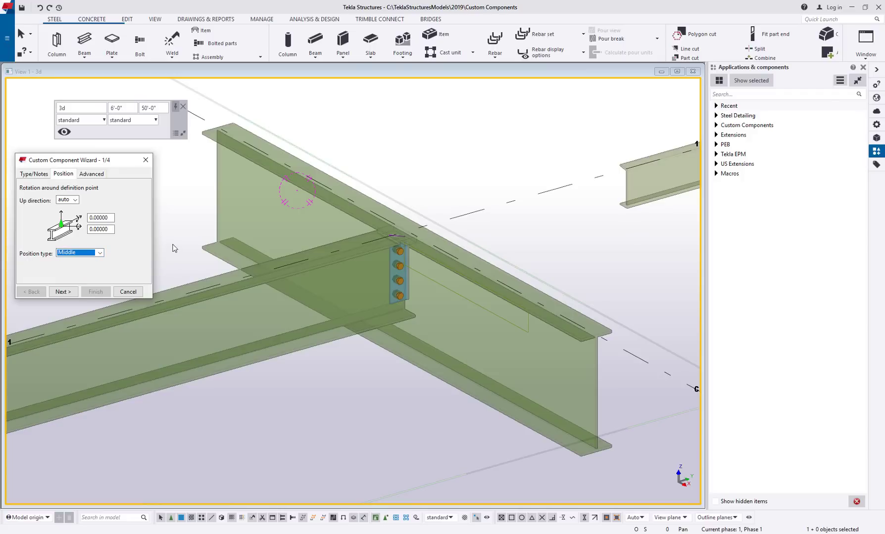
left_click(91, 174)
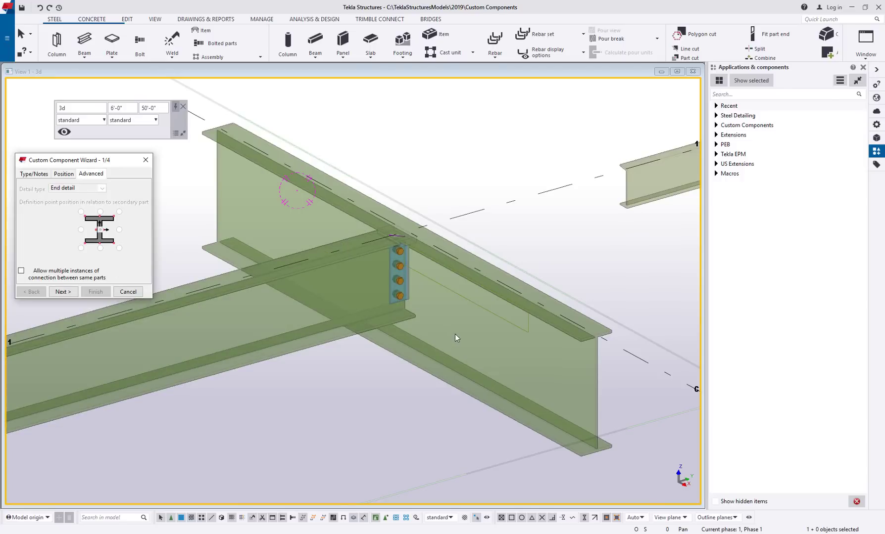
left_click(29, 175)
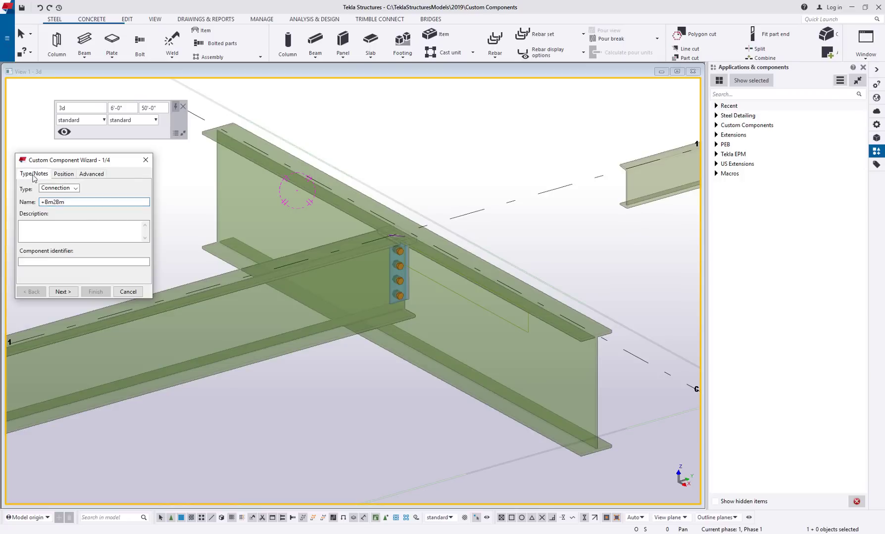
Step: Select the shear plate and bolts, with W24X55 as main part and W16X40 as secondary part
left_click(62, 292)
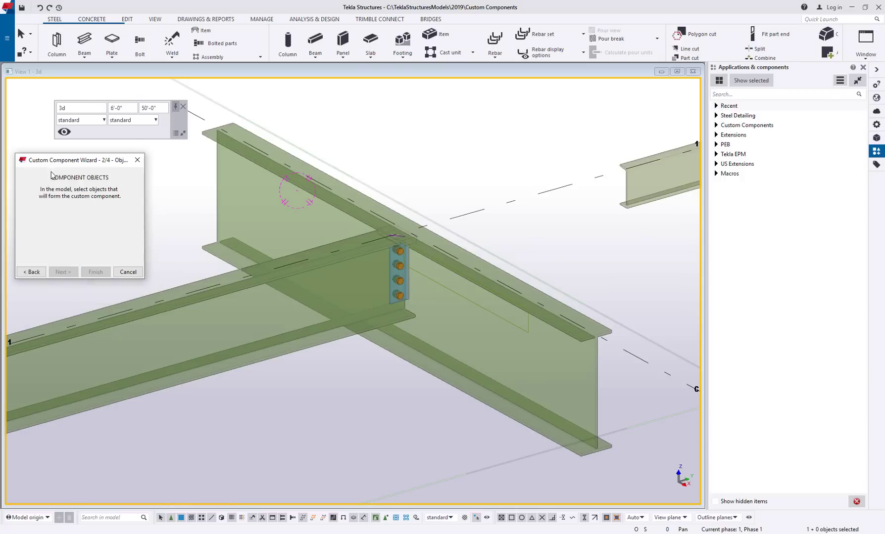
left_click_drag(326, 162, 560, 400)
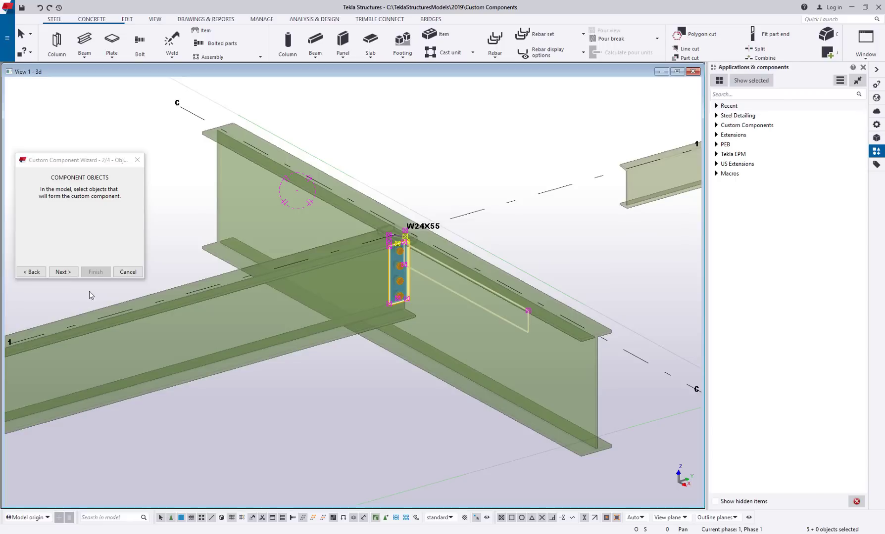
left_click(62, 272)
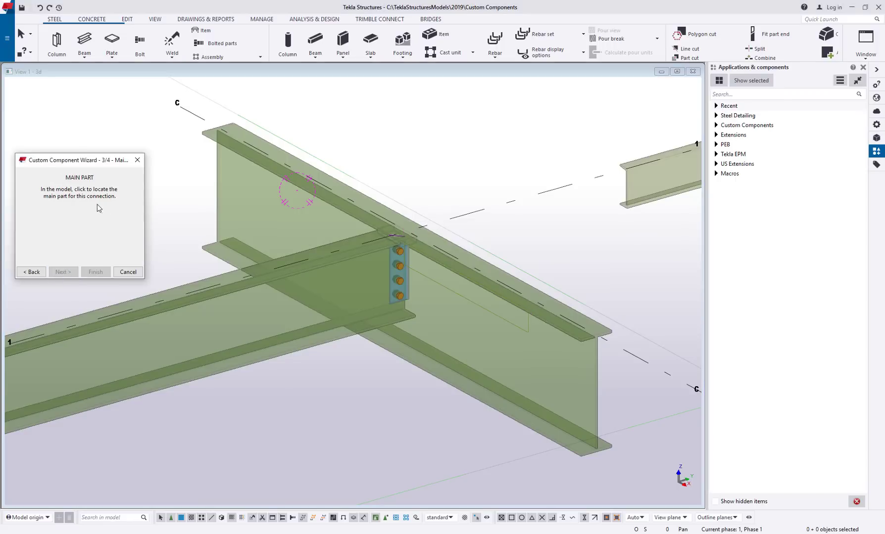
left_click(444, 382)
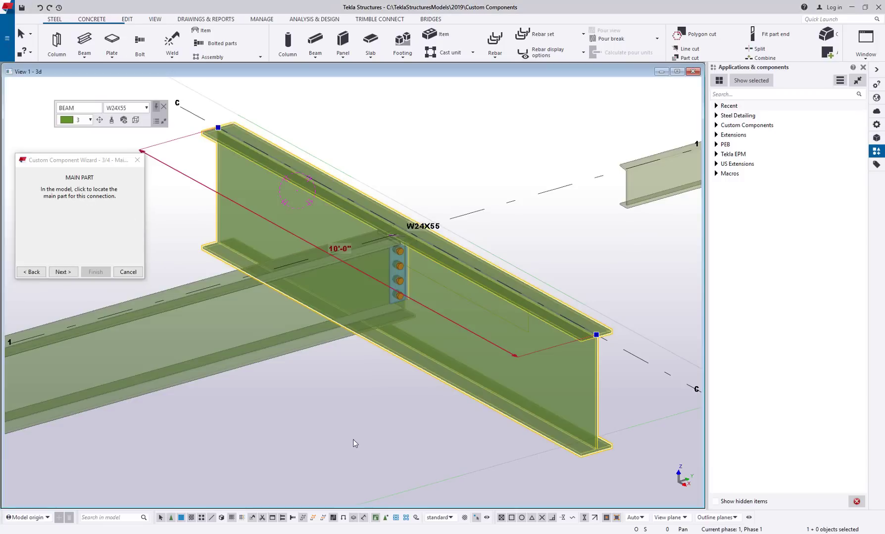
left_click(60, 275)
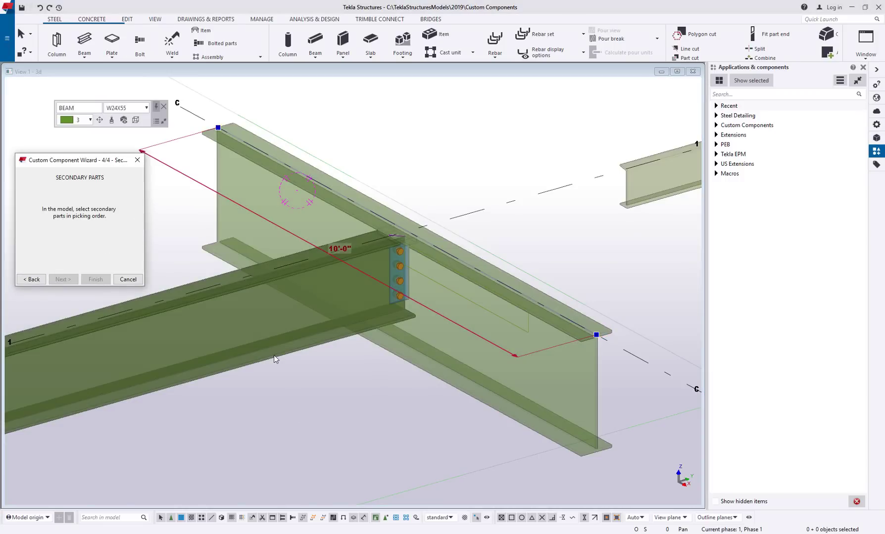
left_click(274, 356)
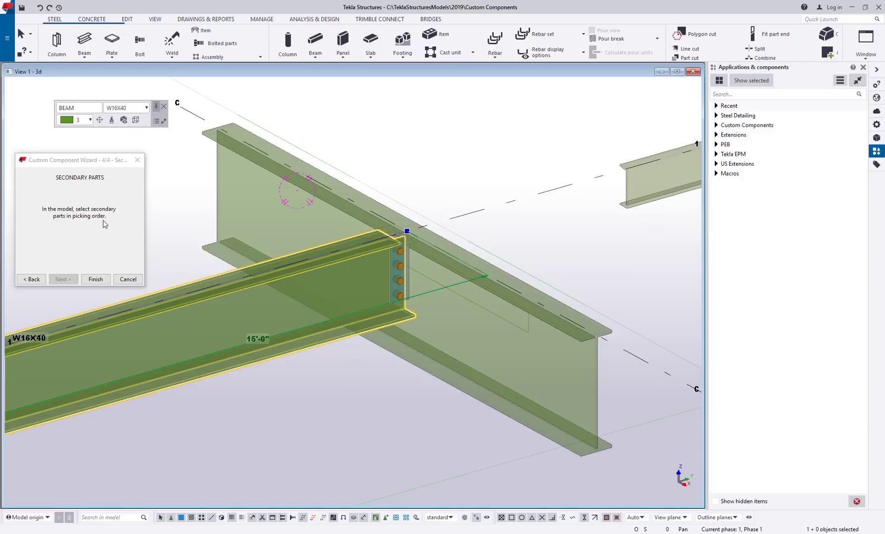
Step: Finish the +Bm2Bm connection, select it in the model, and expand Ungrouped items in the catalog
left_click(95, 280)
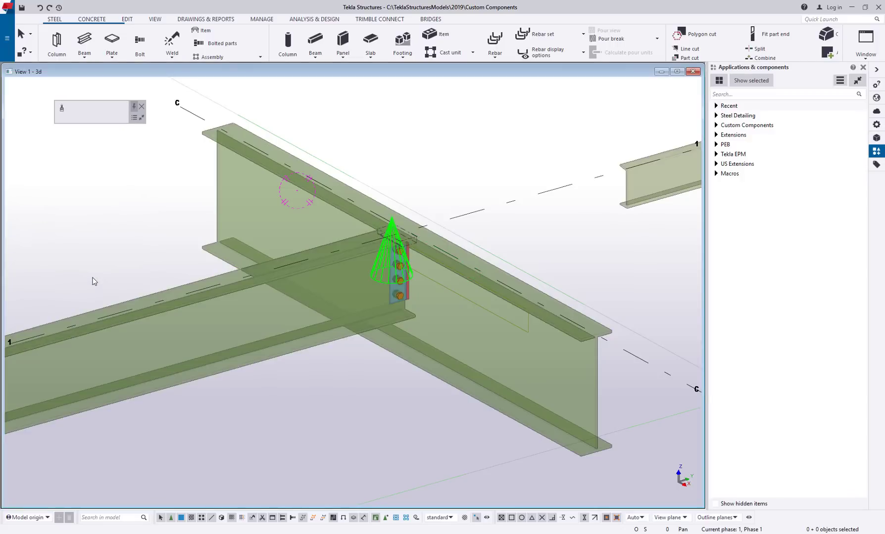
left_click(120, 247)
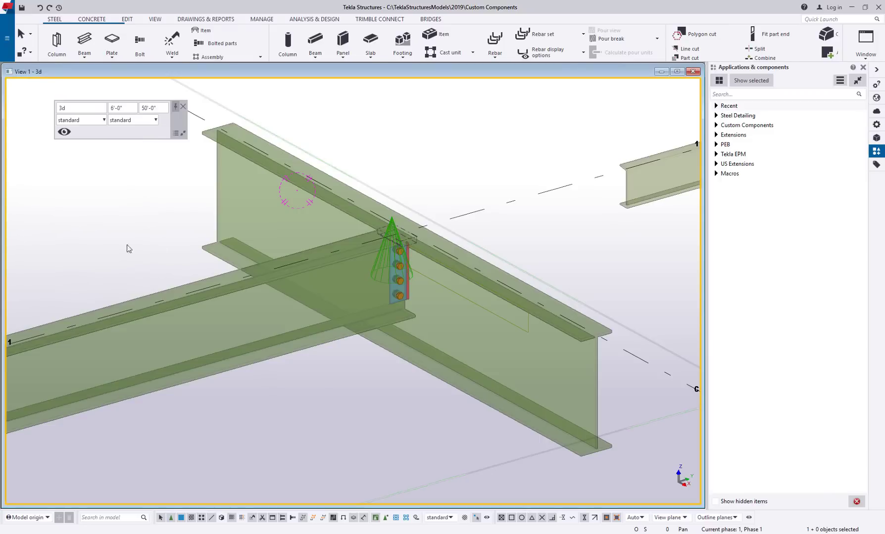
left_click(392, 224)
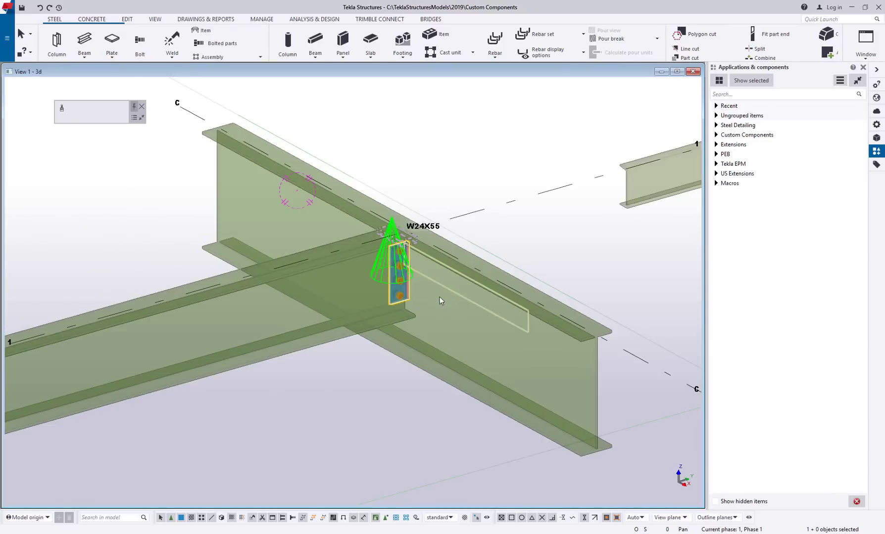
middle_click_drag(439, 298, 408, 299)
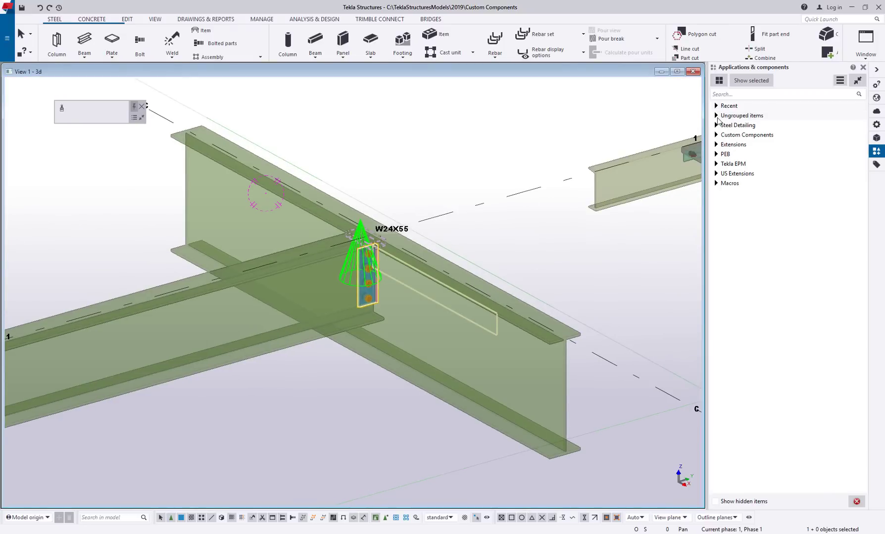
left_click(716, 117)
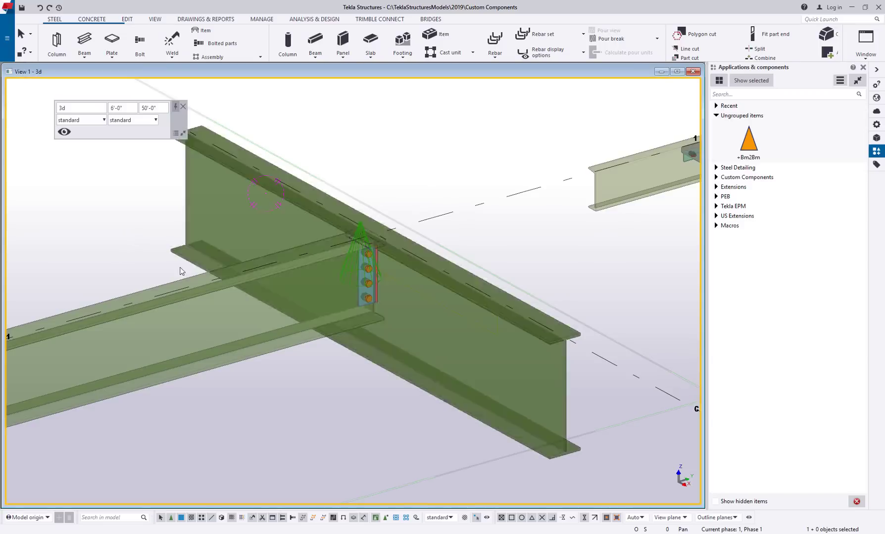
Step: Bring the beam with the bolted lug plate into view and reopen the catalog options menu
scroll(178, 267, "down", 3)
scroll(164, 262, "up", 4)
middle_click_drag(164, 262, 388, 223)
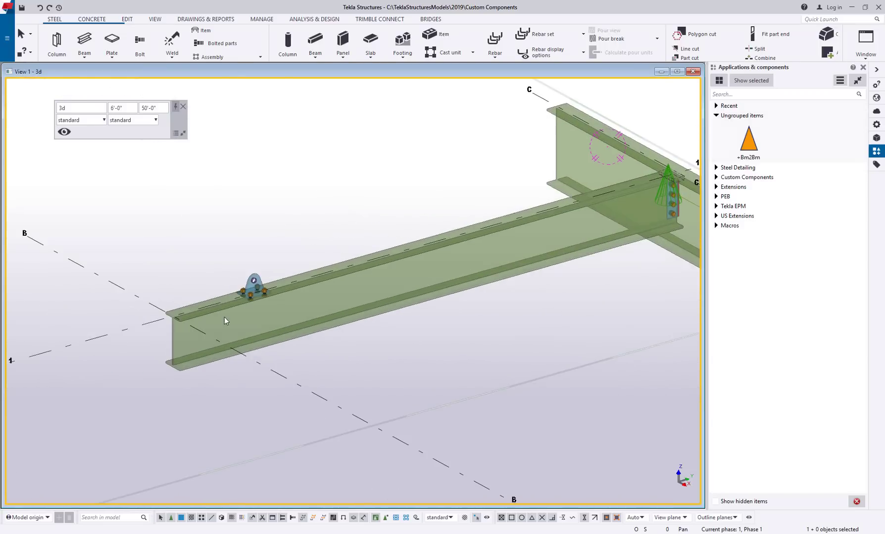
scroll(225, 317, "up", 3)
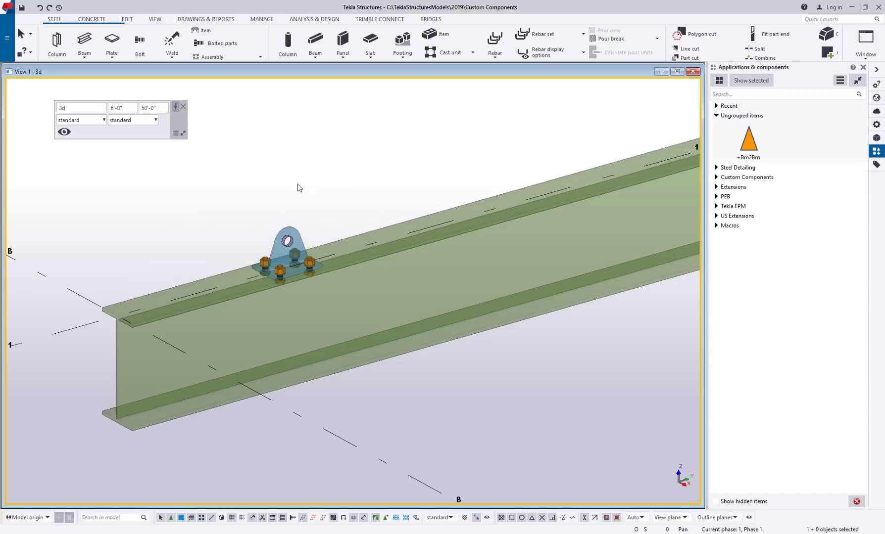
left_click(839, 83)
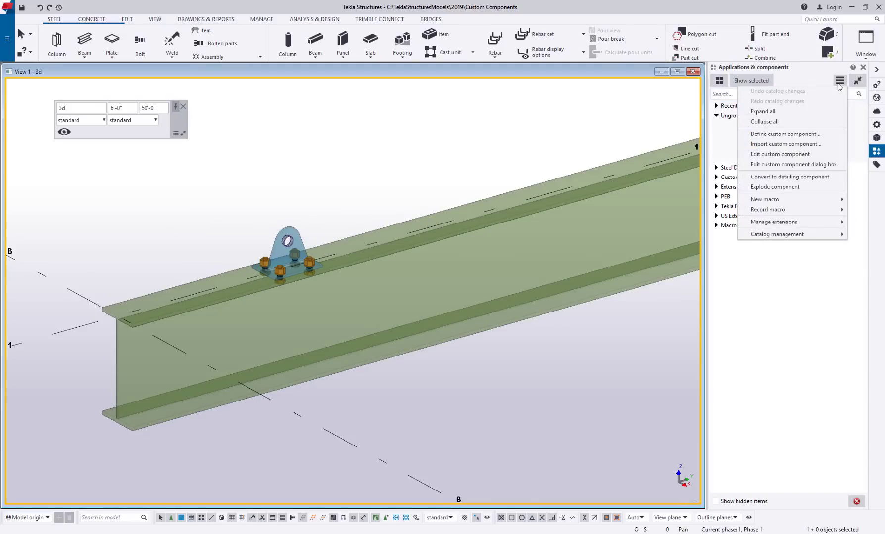
Step: Start a Detail-type custom component named +LiftingLug and view its Position and Advanced settings
left_click(810, 138)
left_click(75, 188)
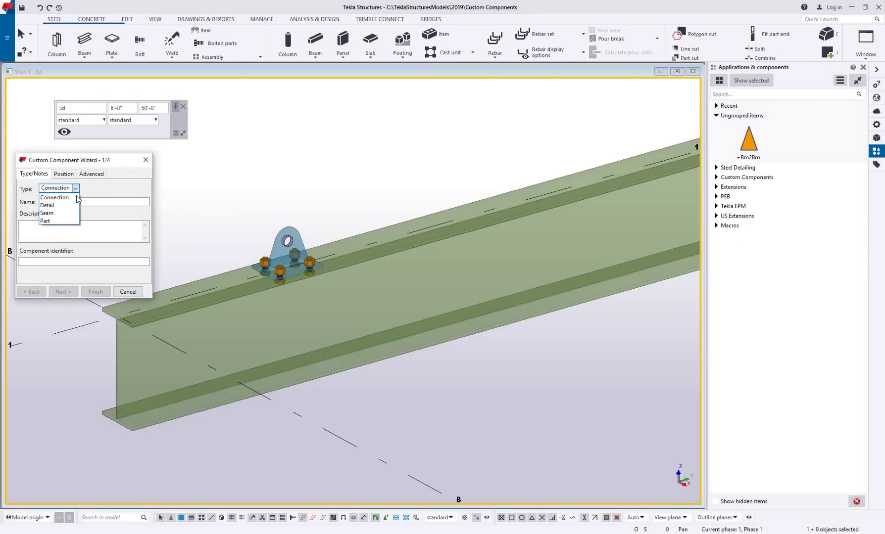
left_click(62, 205)
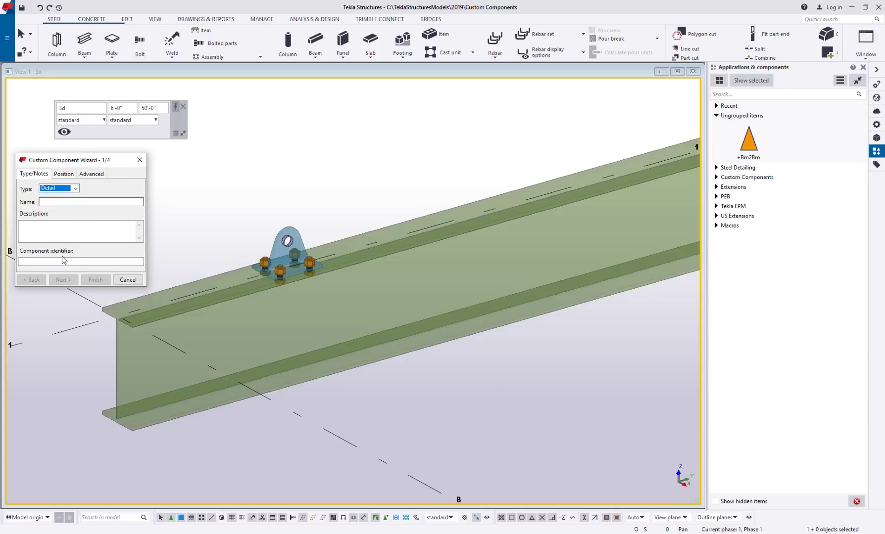
left_click(68, 202)
type("+")
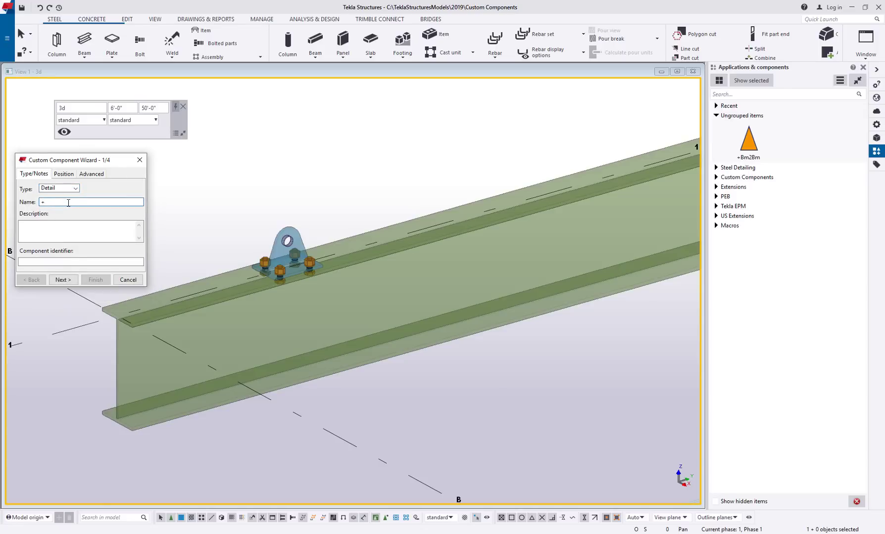
type("LiftingLug")
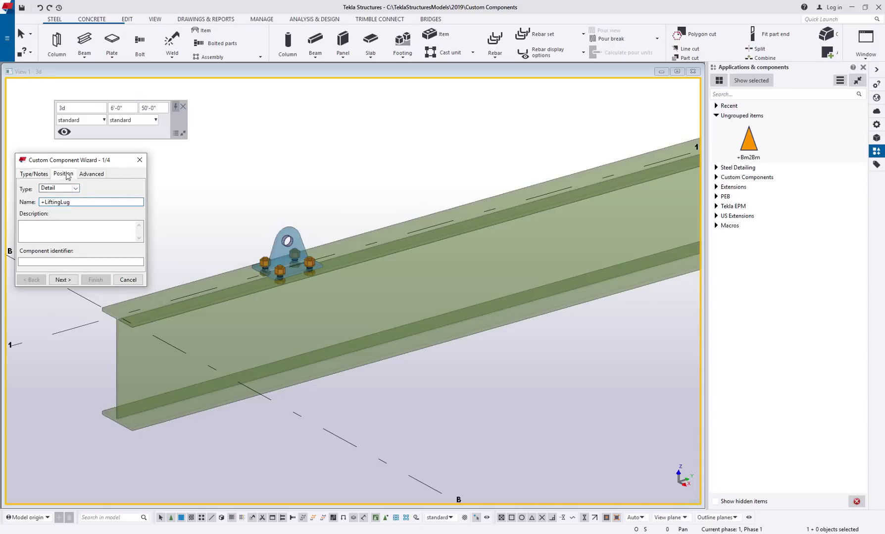
left_click(63, 173)
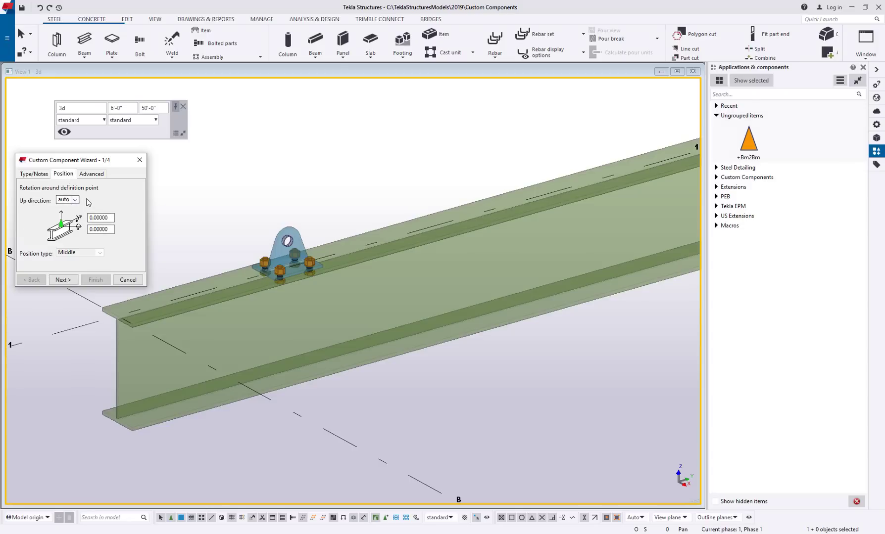
left_click(93, 175)
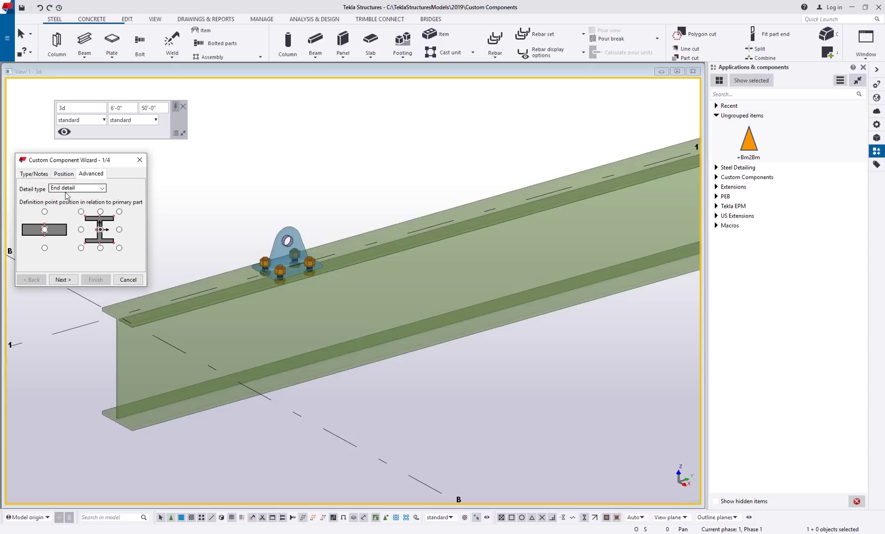
Step: Change the +LiftingLug detail type from End detail to Intermediate detail
left_click(103, 191)
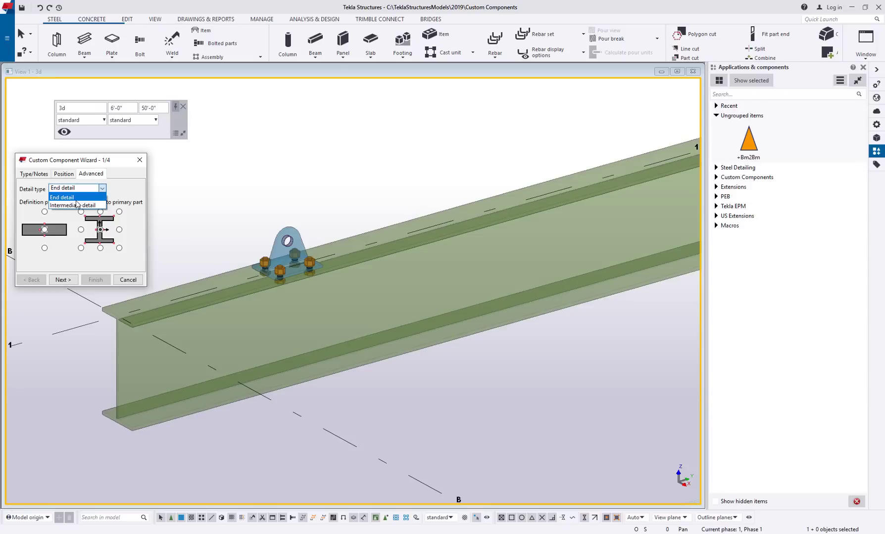
left_click(77, 205)
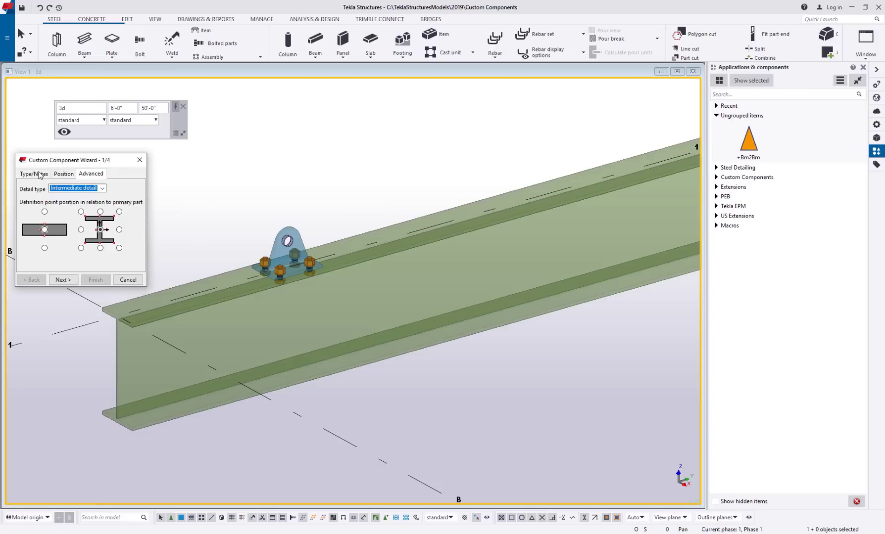
left_click(33, 174)
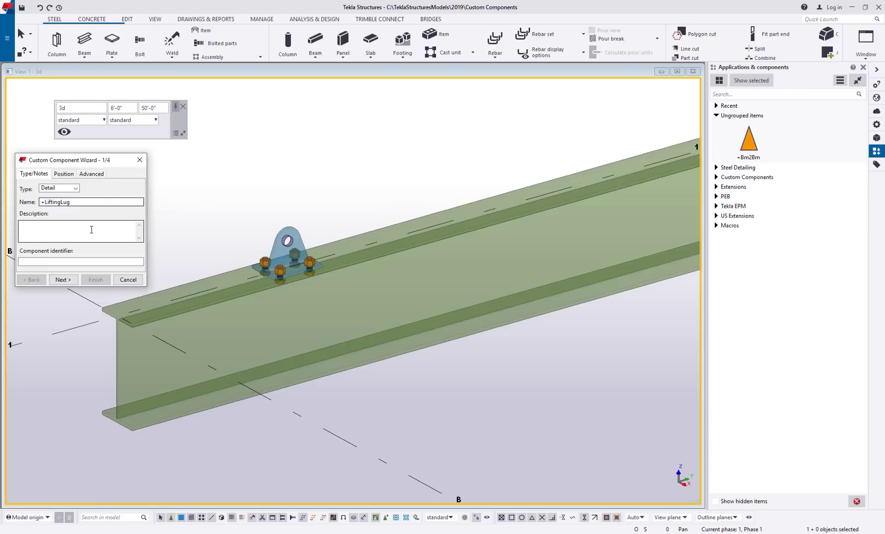
Step: Define +LiftingLug from the lug plate and bolts, on the W16X40 beam at the plate position
left_click(63, 279)
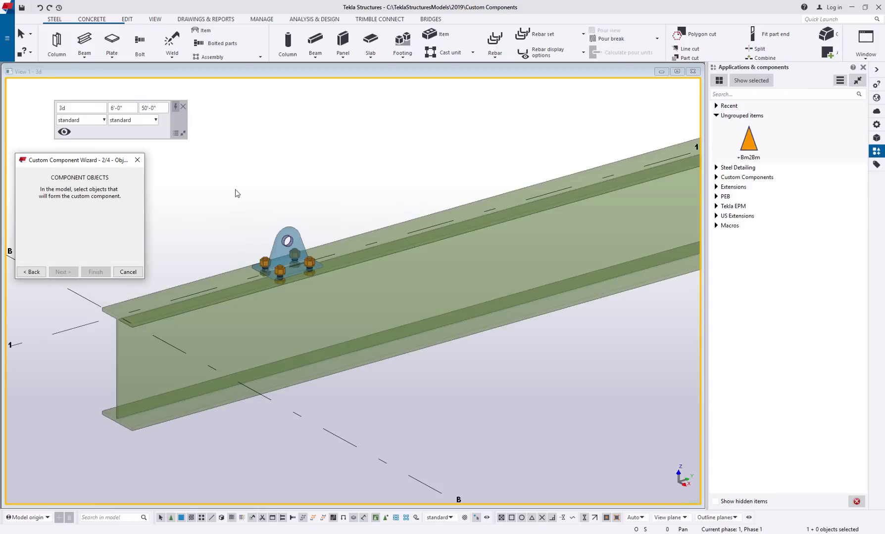
left_click_drag(235, 190, 352, 311)
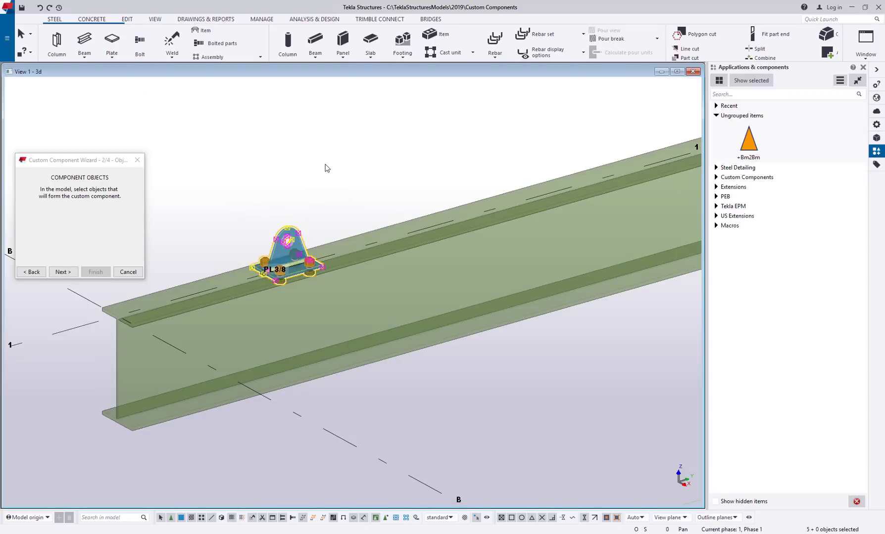
left_click(65, 272)
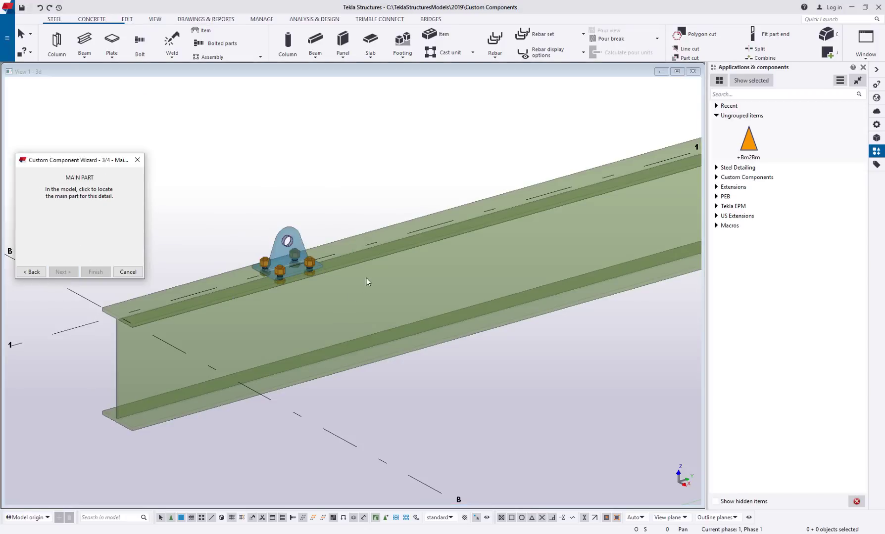
left_click(369, 263)
left_click(369, 261)
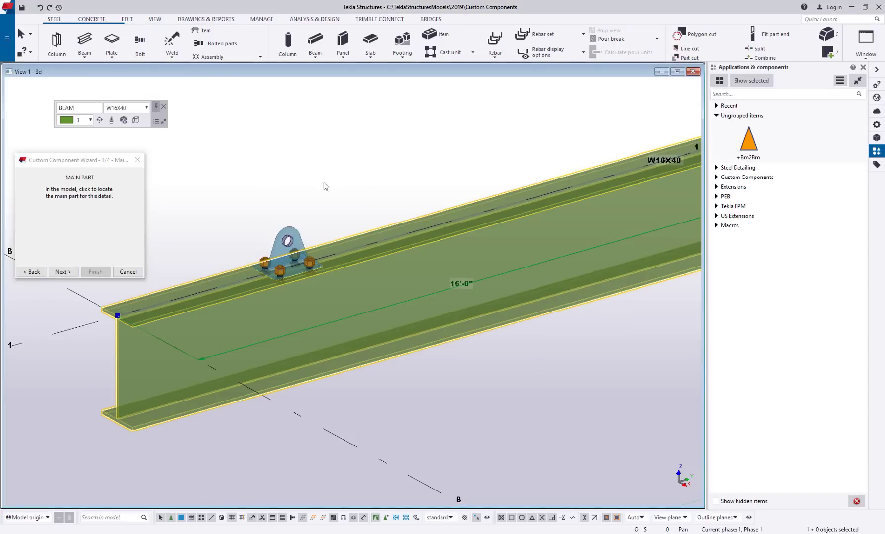
left_click(63, 272)
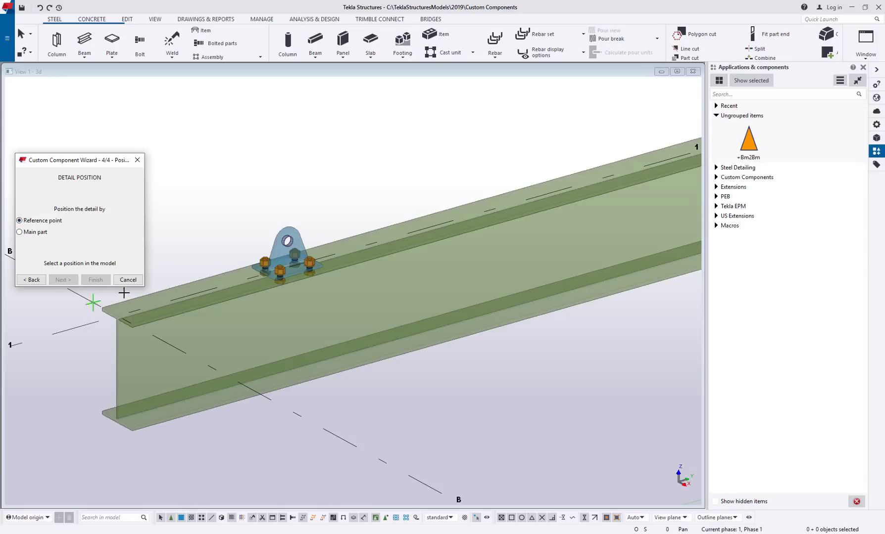
left_click(288, 266)
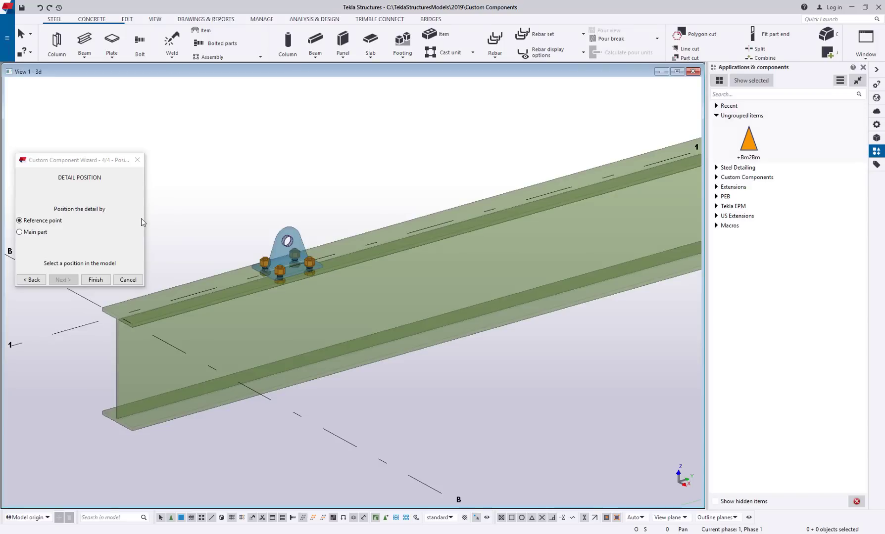
left_click(95, 280)
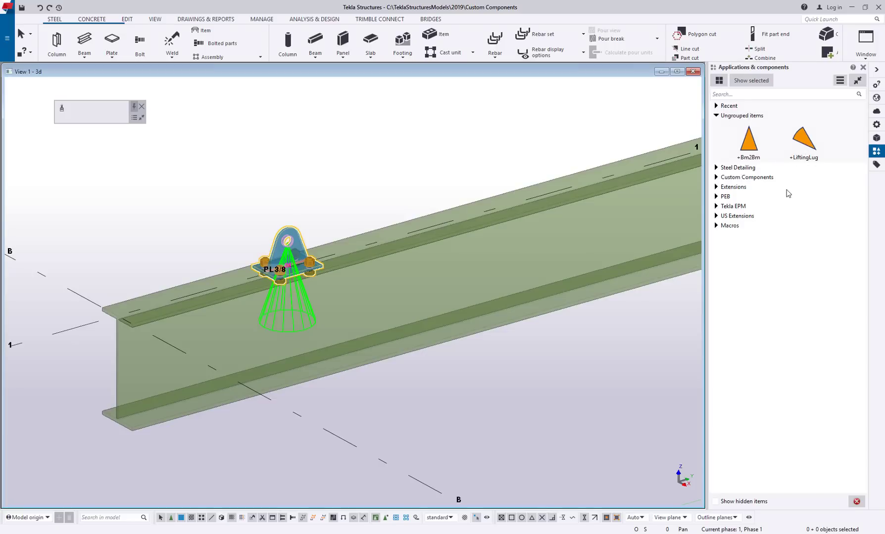
Step: Insert two more +LiftingLug details at positions further along the beam
left_click(800, 149)
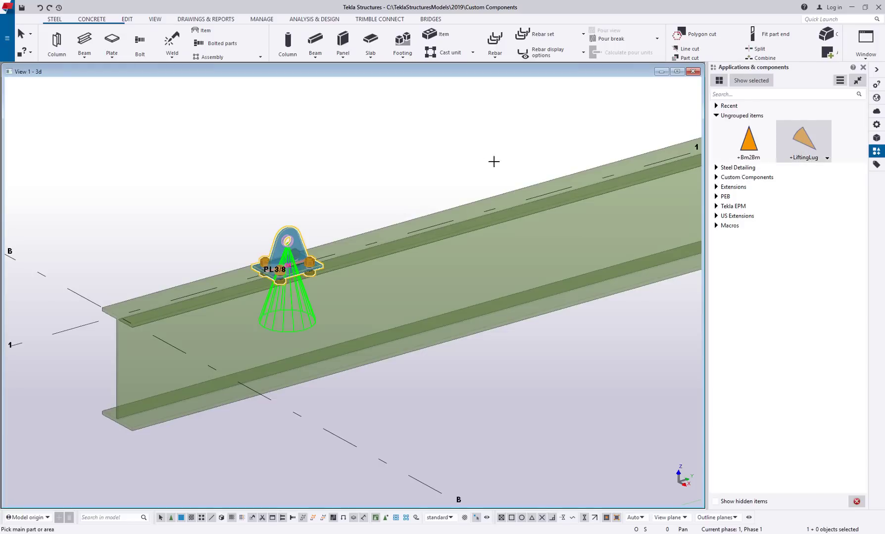
middle_click_drag(494, 160, 336, 223)
left_click(336, 223)
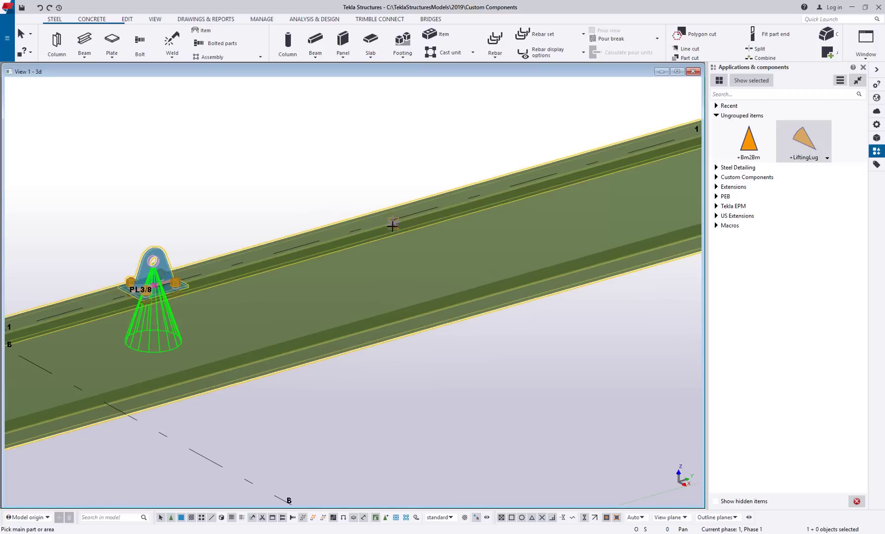
left_click(358, 228)
middle_click_drag(439, 185, 354, 206)
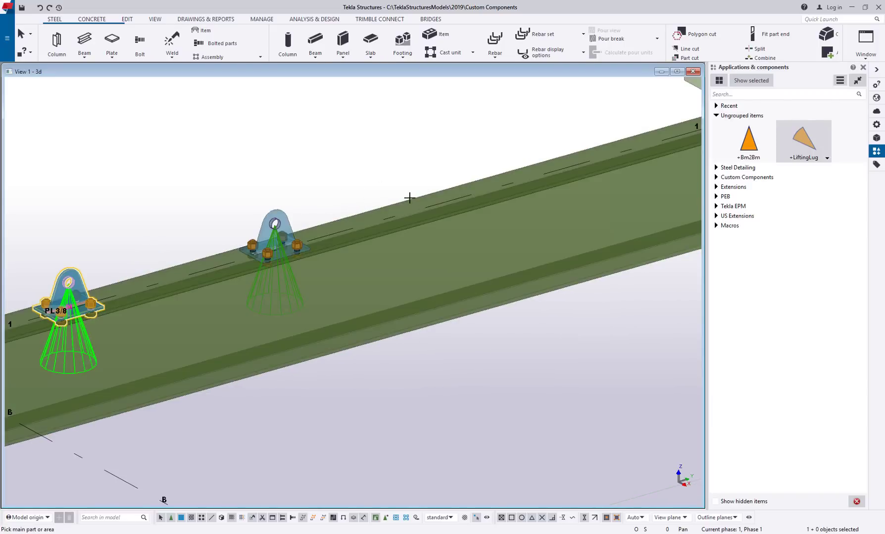
left_click(419, 208)
left_click(418, 208)
middle_click_drag(289, 162, 298, 181)
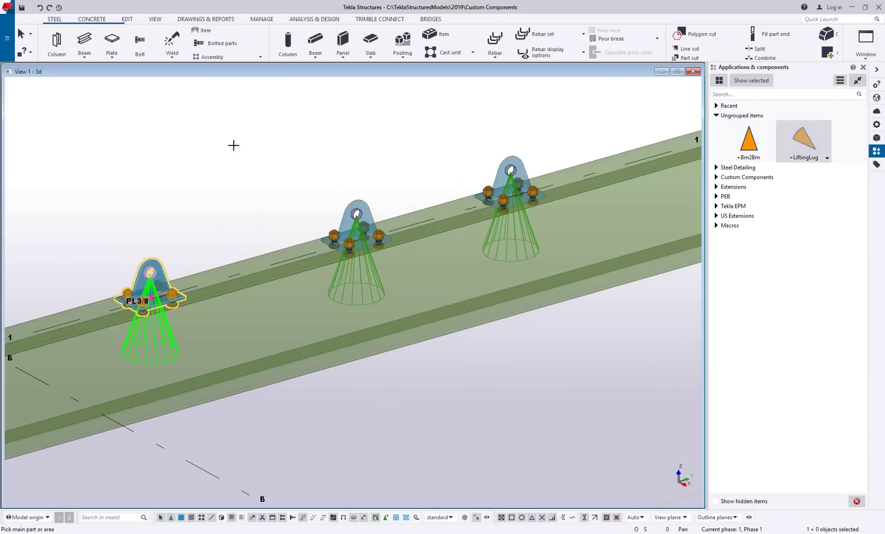
key("Escape")
Step: Clear the selection and bring the cross-beam connection into view
left_click(295, 140)
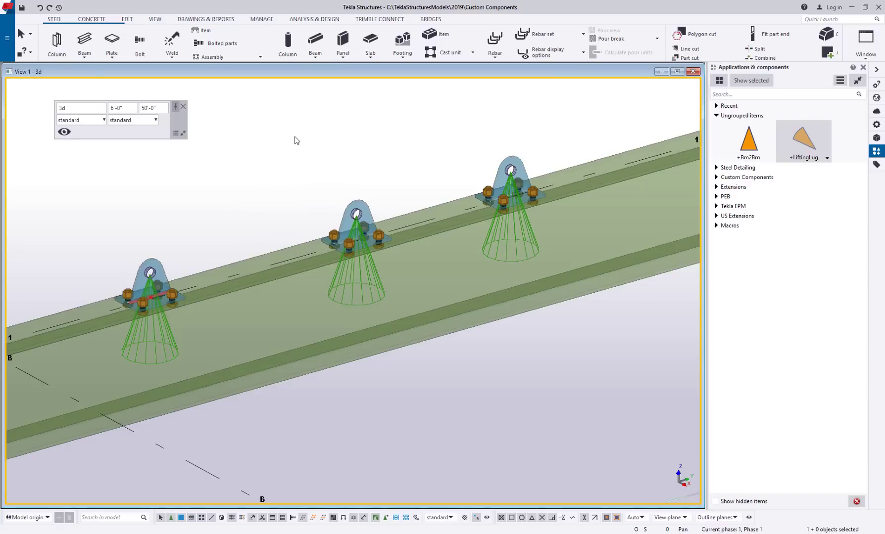
scroll(328, 182, "down", 5)
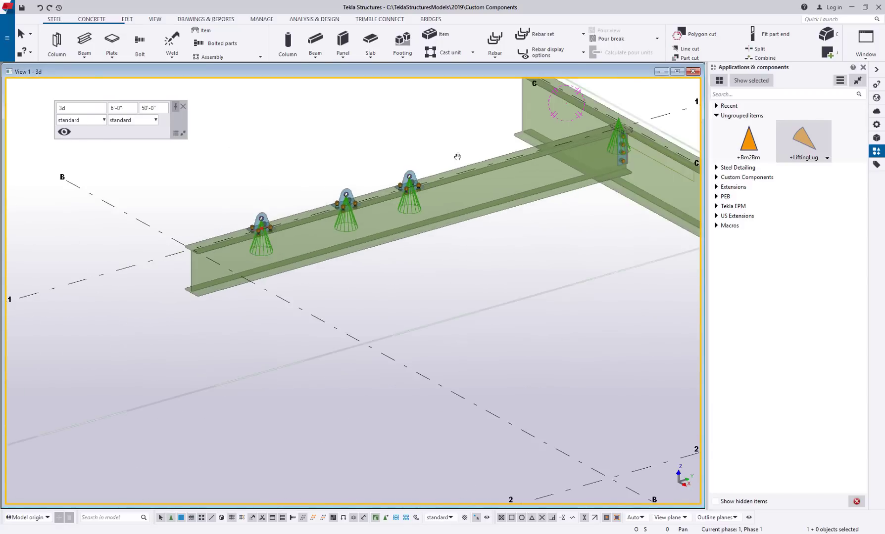
scroll(520, 172, "up", 5)
middle_click_drag(520, 171, 151, 231)
scroll(315, 229, "up", 4)
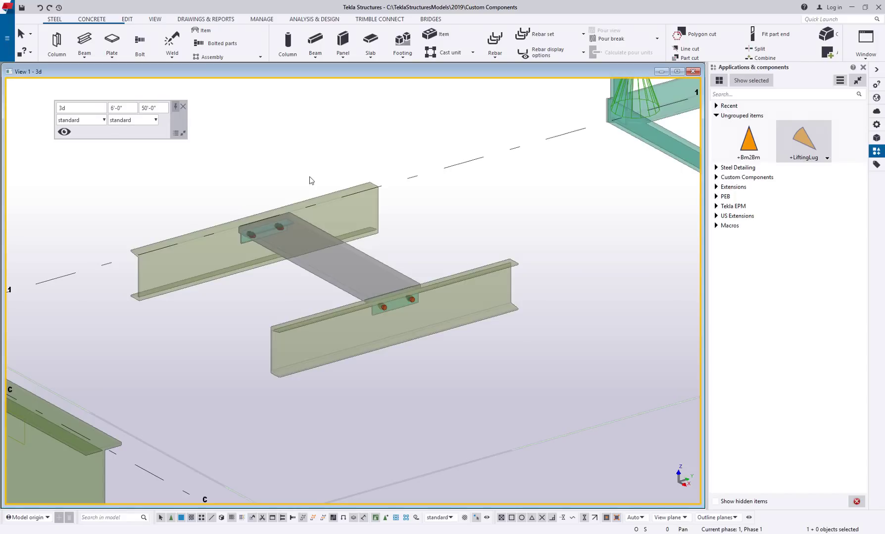
Step: Start defining another custom component and set its type to Seam
left_click(840, 81)
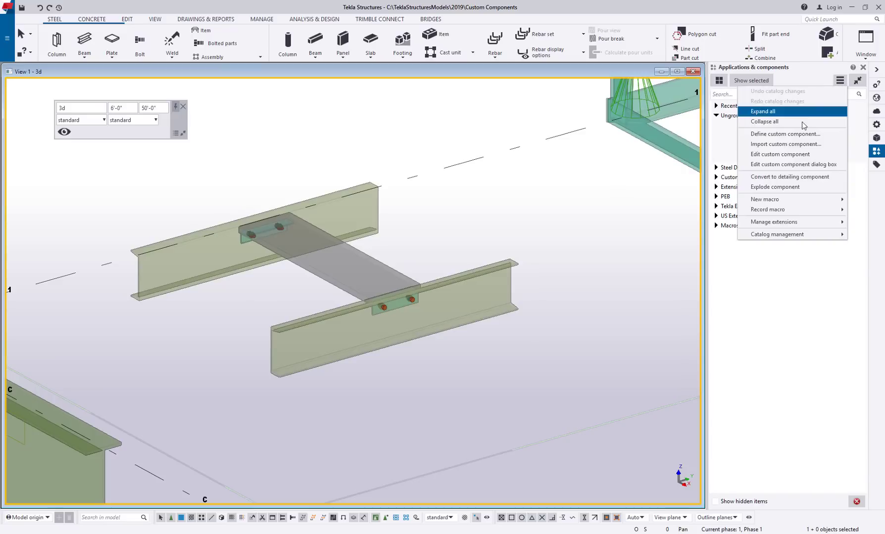
left_click(786, 135)
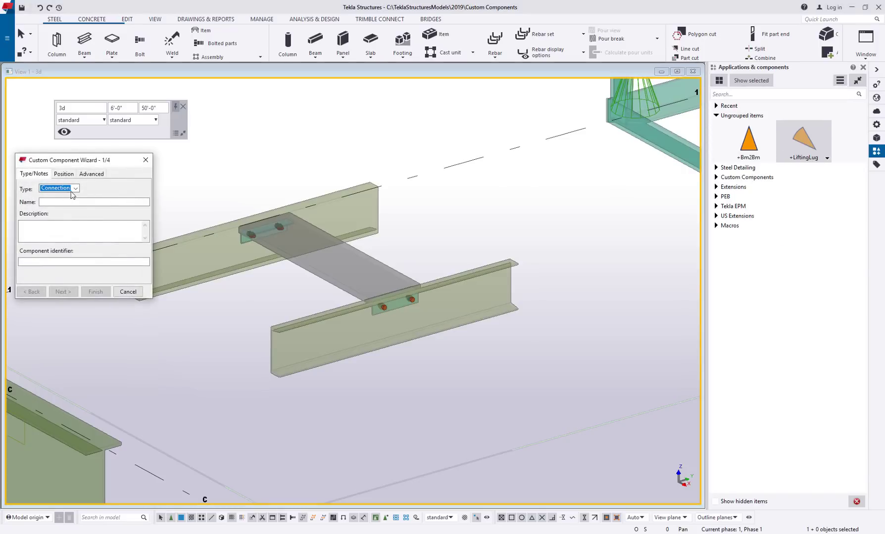
left_click(74, 189)
left_click(60, 214)
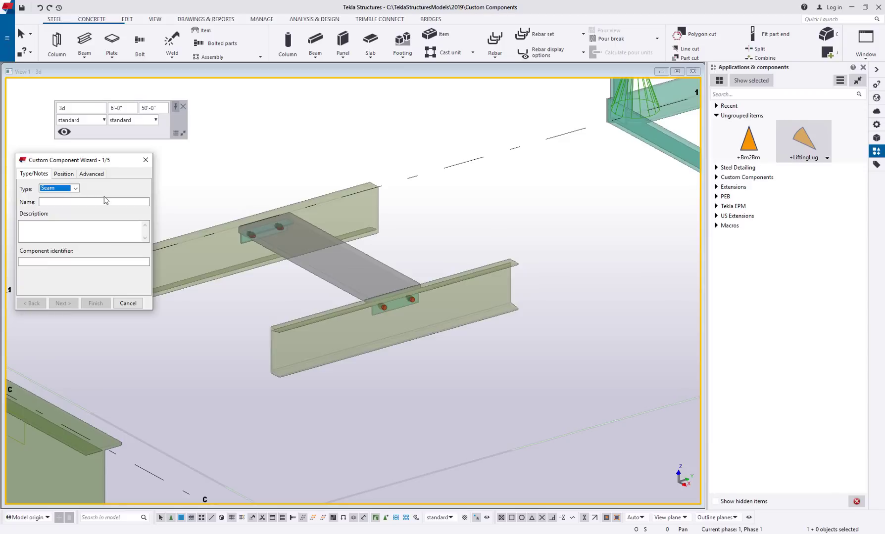
Step: Show the surrounding beams and name the seam component +CustomStep
scroll(322, 338, "down", 3)
middle_click_drag(306, 368, 495, 322)
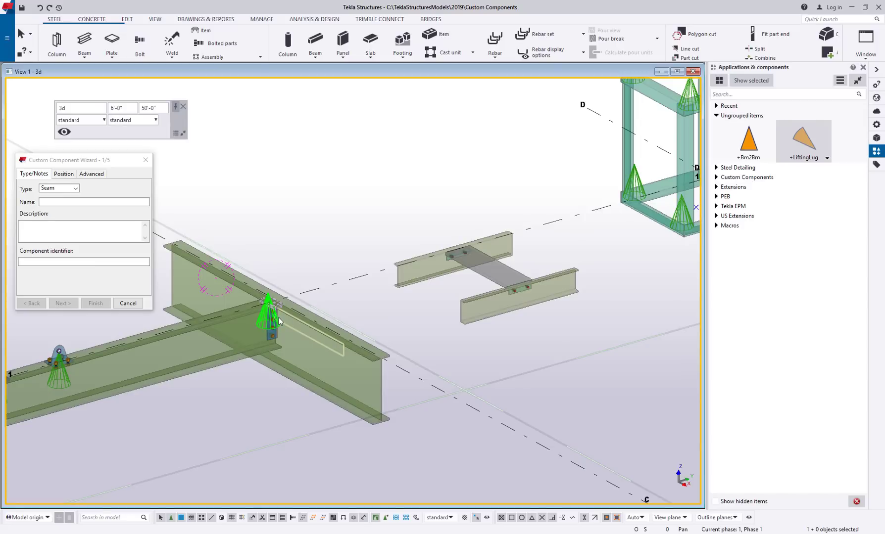
scroll(463, 279, "up", 5)
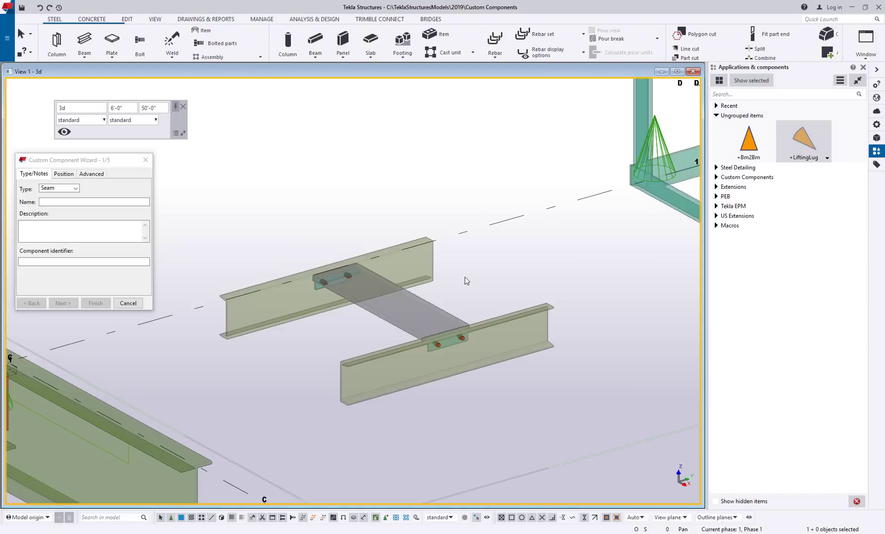
left_click(73, 200)
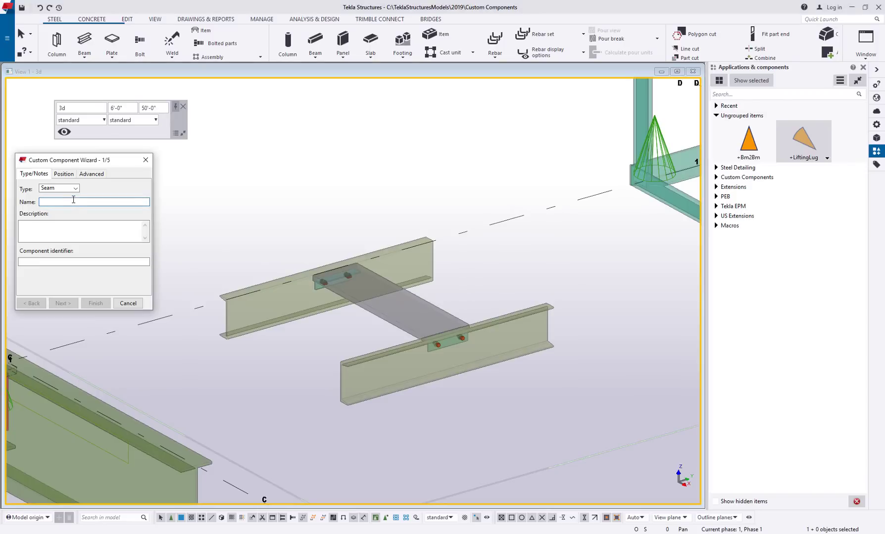
type("+CustomStep")
Step: Keep the Middle position type and allow multiple +CustomStep instances between the same parts
left_click(66, 175)
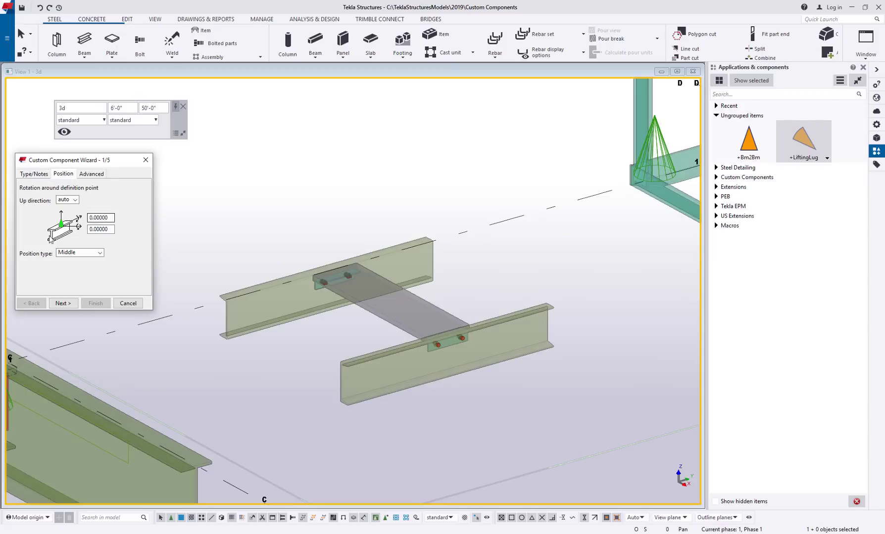
left_click(100, 253)
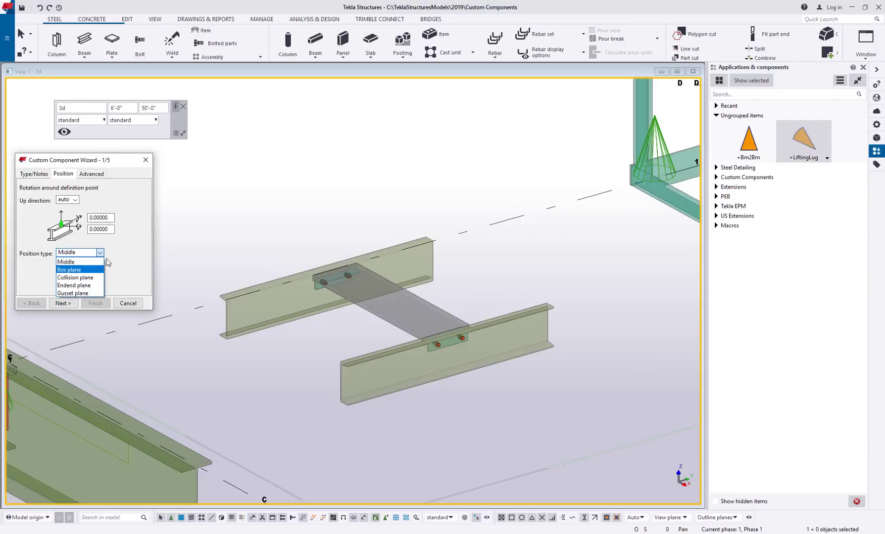
left_click(64, 262)
left_click(92, 174)
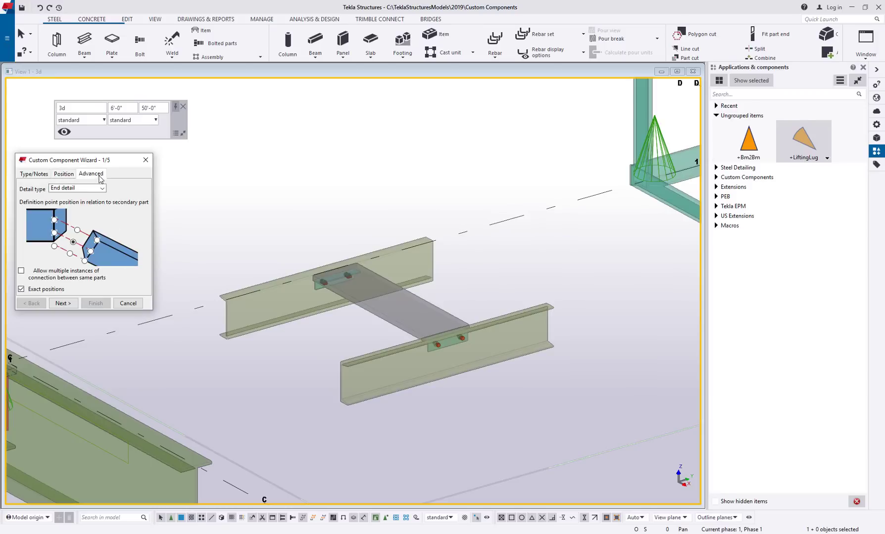
left_click(22, 272)
Step: Select the connecting plate and its bolts as the seam's component objects
left_click(35, 174)
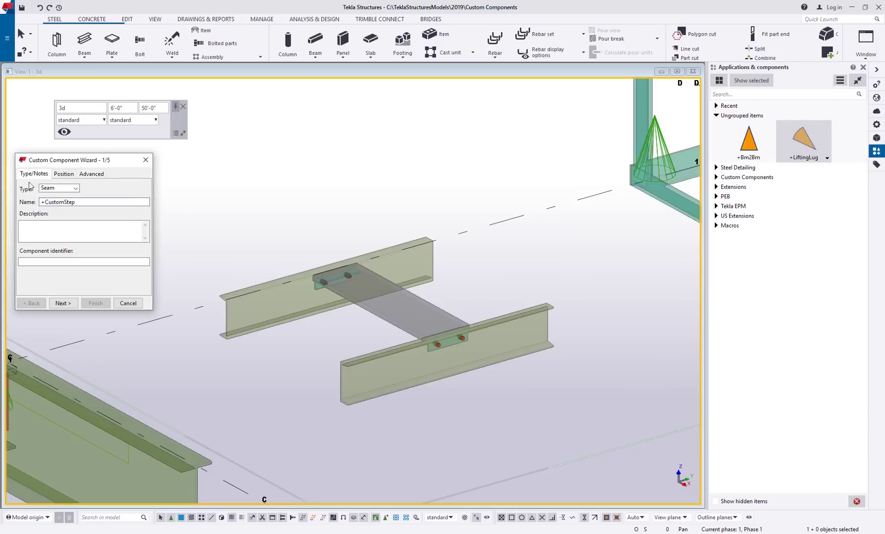
left_click(63, 303)
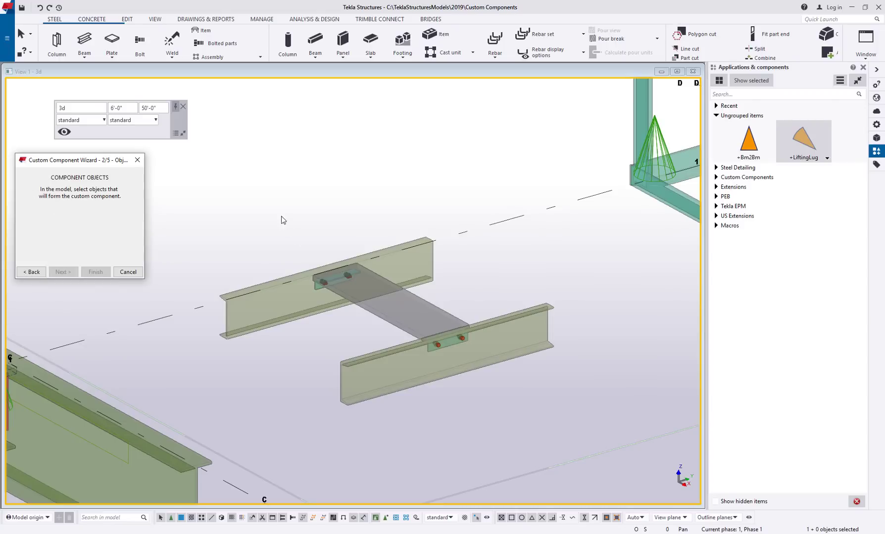
left_click_drag(282, 220, 504, 362)
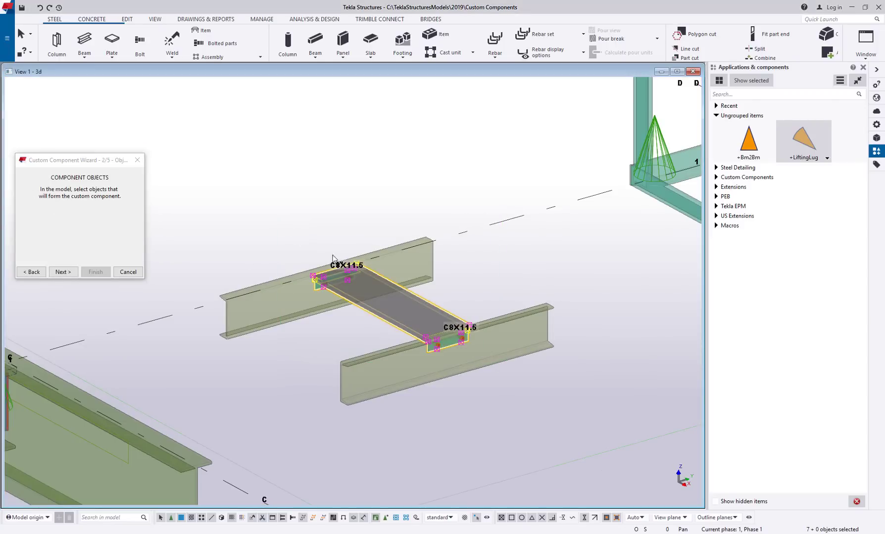
left_click(63, 273)
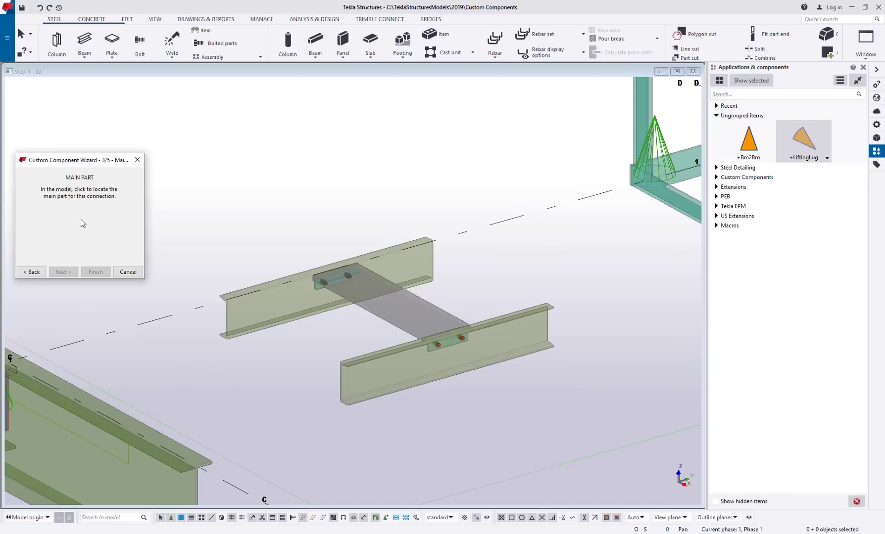
Step: Set the lower channel as main part and the upper channel as secondary part
left_click(371, 395)
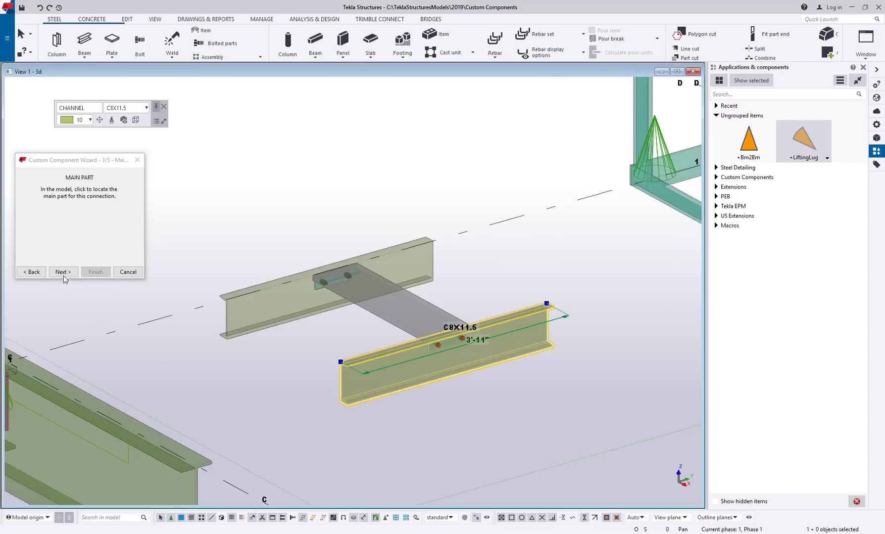
left_click(64, 273)
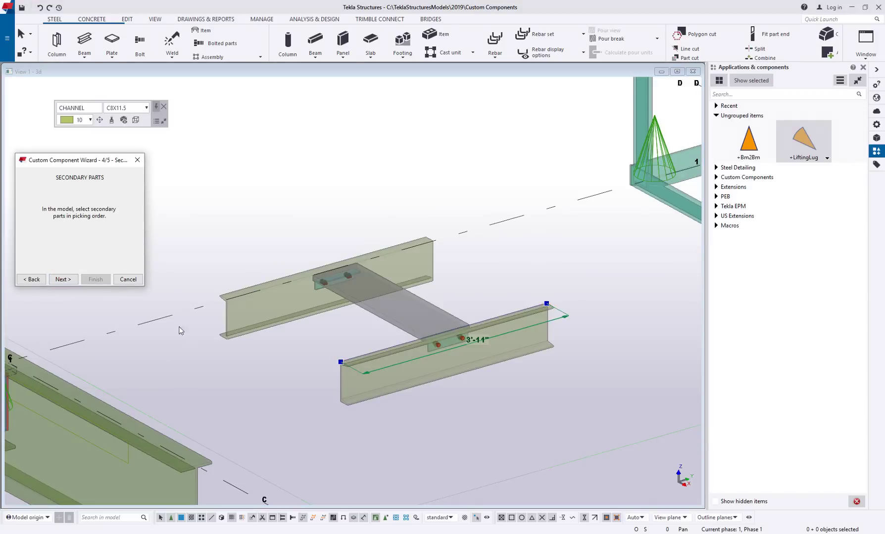
left_click(298, 323)
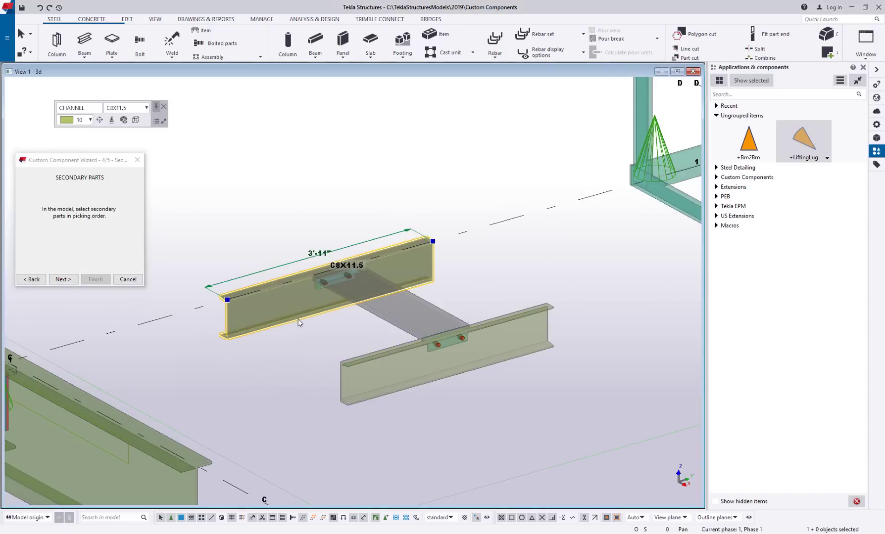
left_click(66, 279)
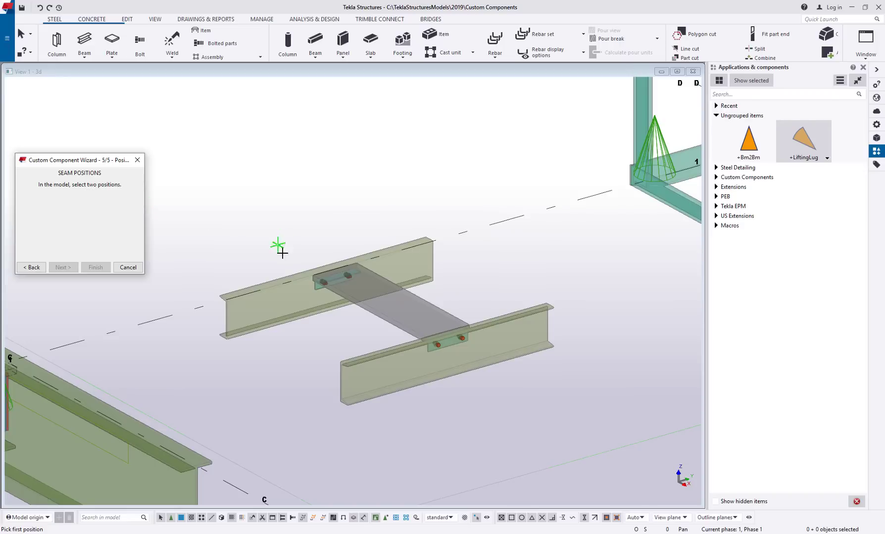
Step: Pick the first seam position at the plate corner
scroll(429, 341, "up", 4)
scroll(421, 327, "up", 4)
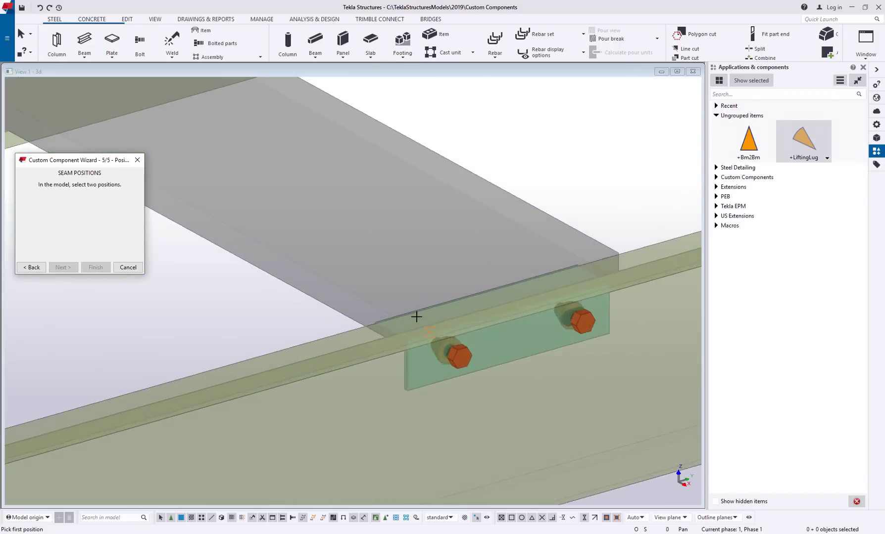
scroll(381, 301, "down", 3)
middle_click_drag(392, 313, 551, 371, "ctrl")
scroll(365, 301, "up", 3)
left_click(365, 301)
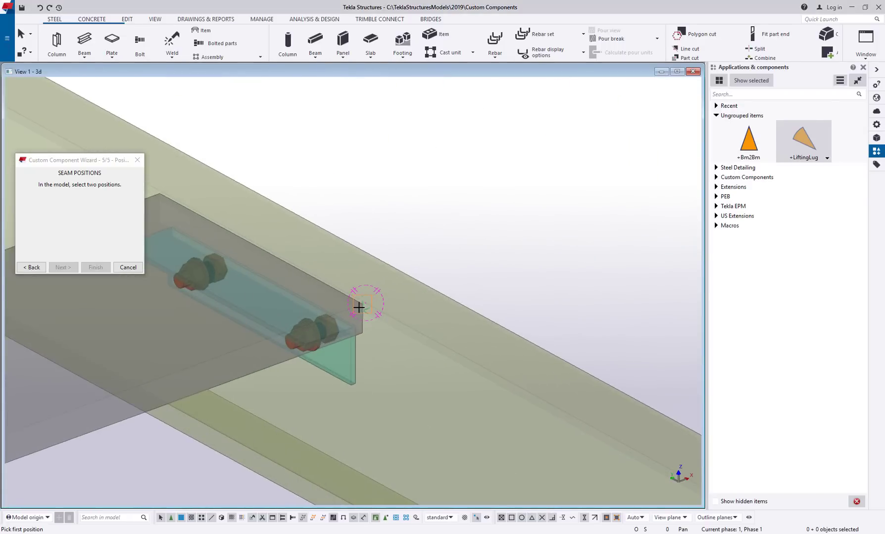
Step: Pick the second seam position at the other plate end and finish the seam definition
scroll(357, 303, "down", 2)
middle_click_drag(252, 329, 320, 371)
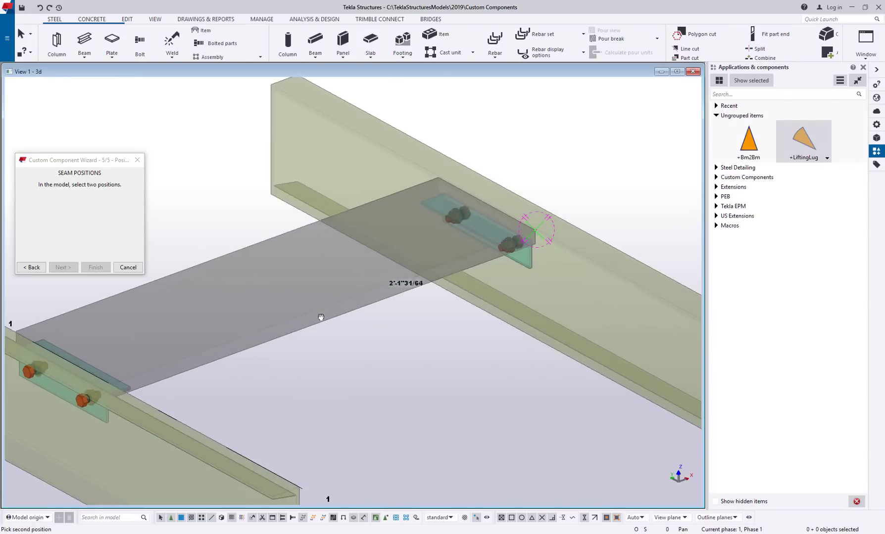
scroll(276, 321, "up", 5)
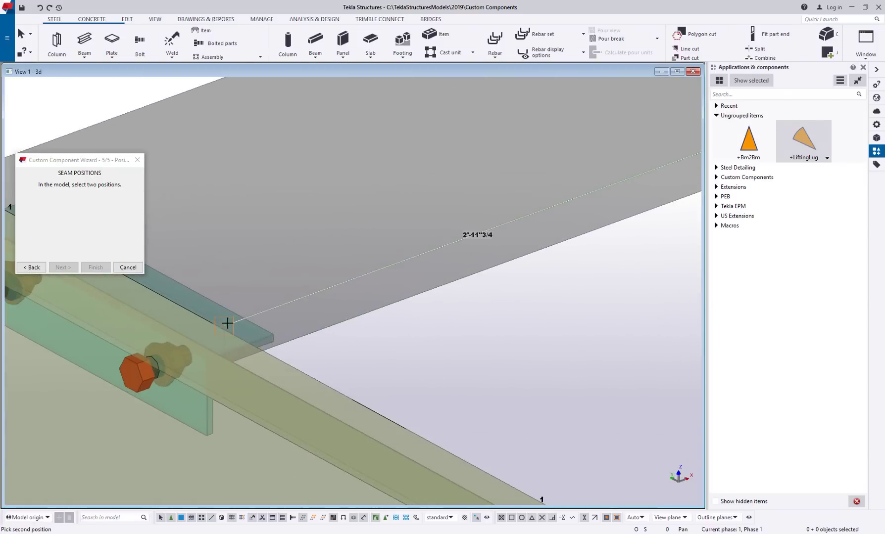
left_click(227, 324)
scroll(228, 323, "down", 5)
middle_click_drag(422, 293, 408, 300)
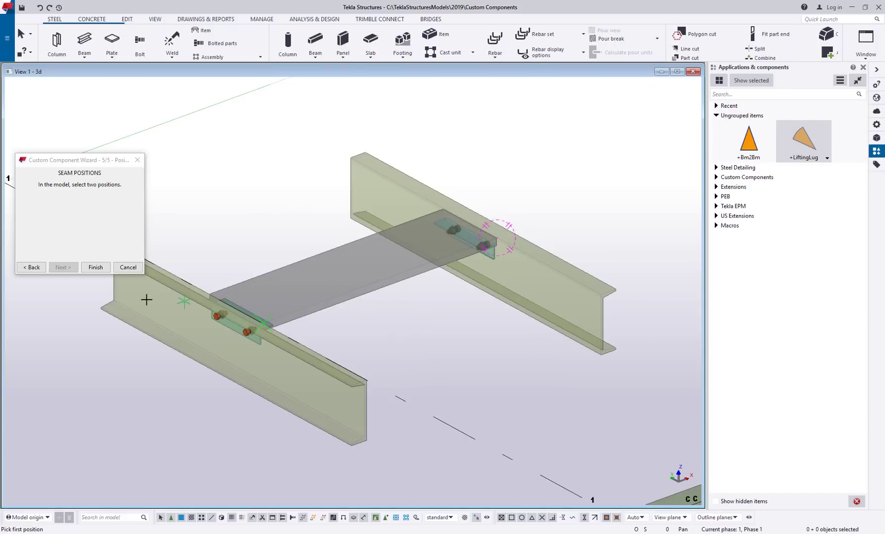
left_click(94, 267)
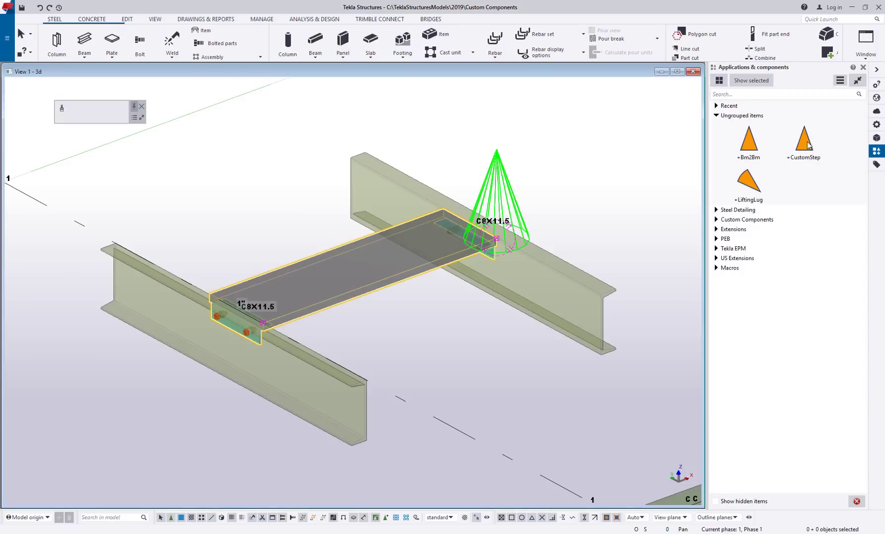
Step: Insert a +CustomStep seam with the right beam as main part and left beam as secondary
left_click(806, 144)
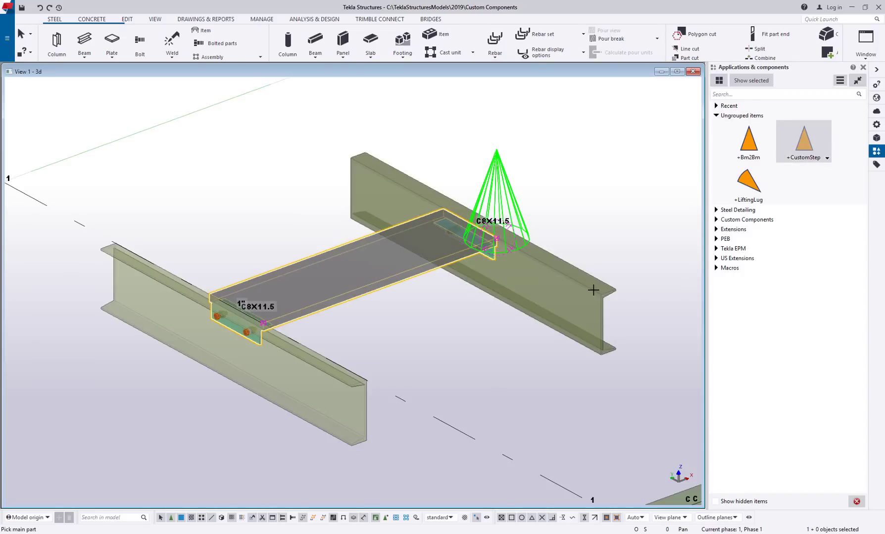
left_click(594, 291)
left_click(366, 376)
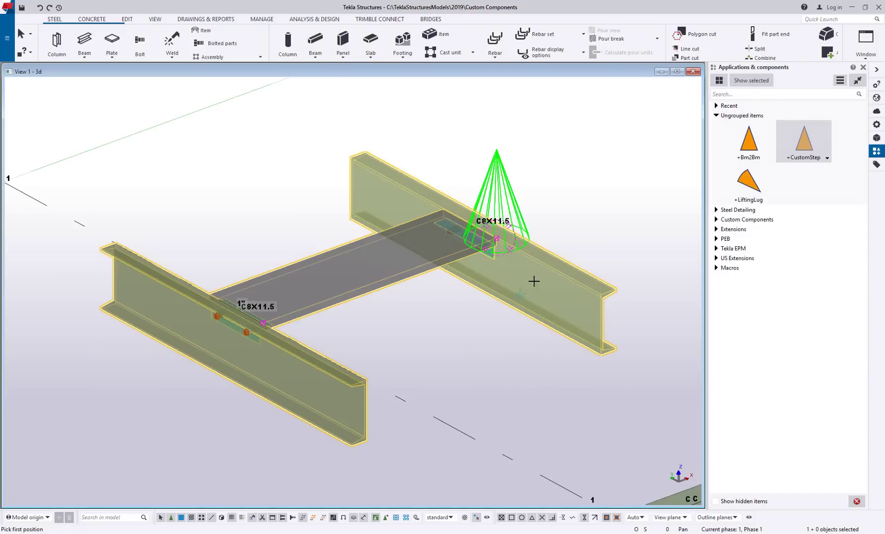
left_click(582, 284)
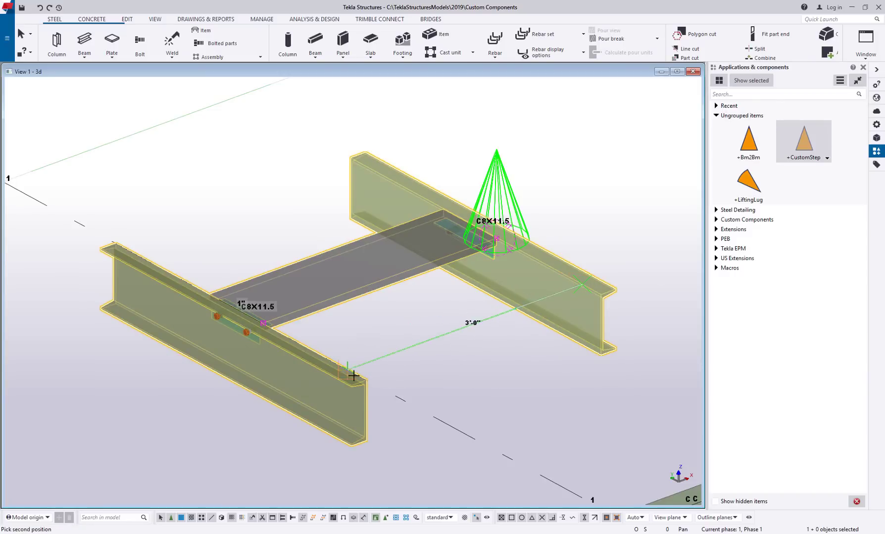
left_click(353, 370)
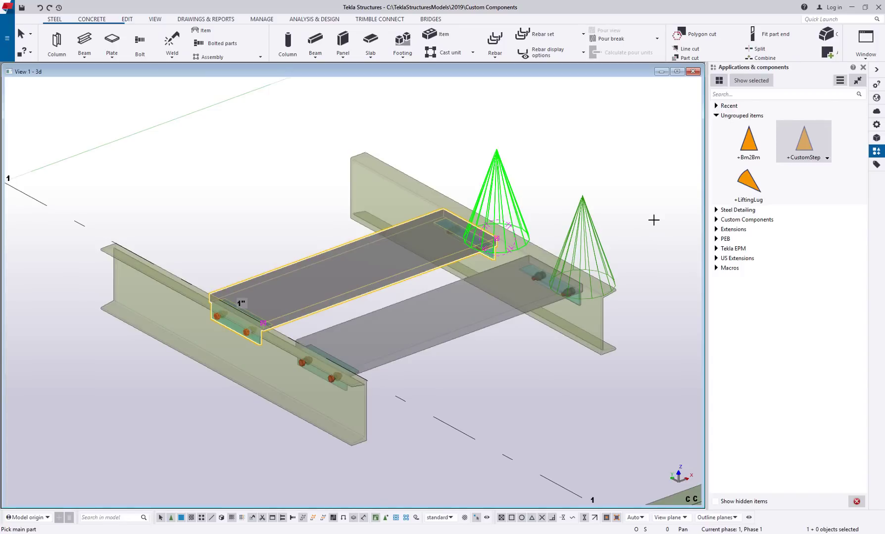
Step: Interrupt the placement and bring the column frame into view
right_click(552, 173)
left_click(567, 180)
scroll(388, 279, "down", 2)
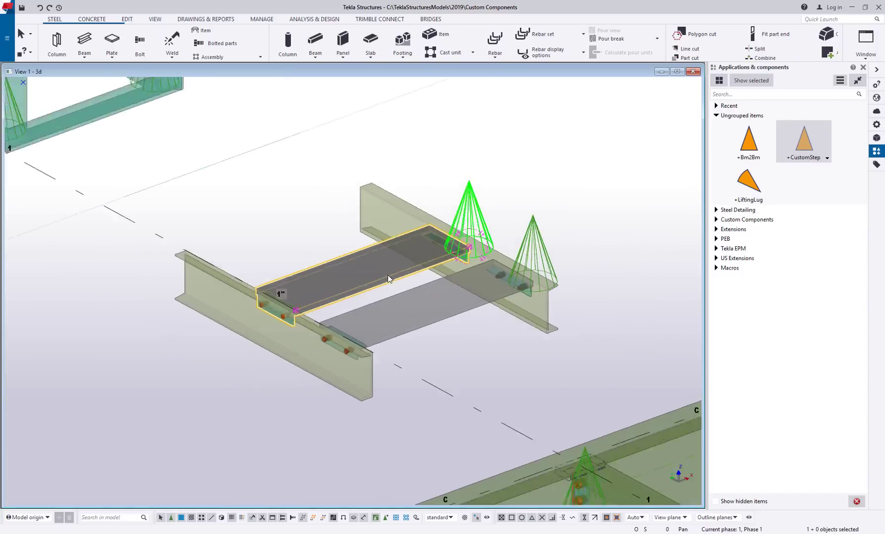
scroll(388, 279, "down", 2)
middle_click_drag(344, 261, 419, 357)
middle_click_drag(253, 229, 248, 211, "ctrl")
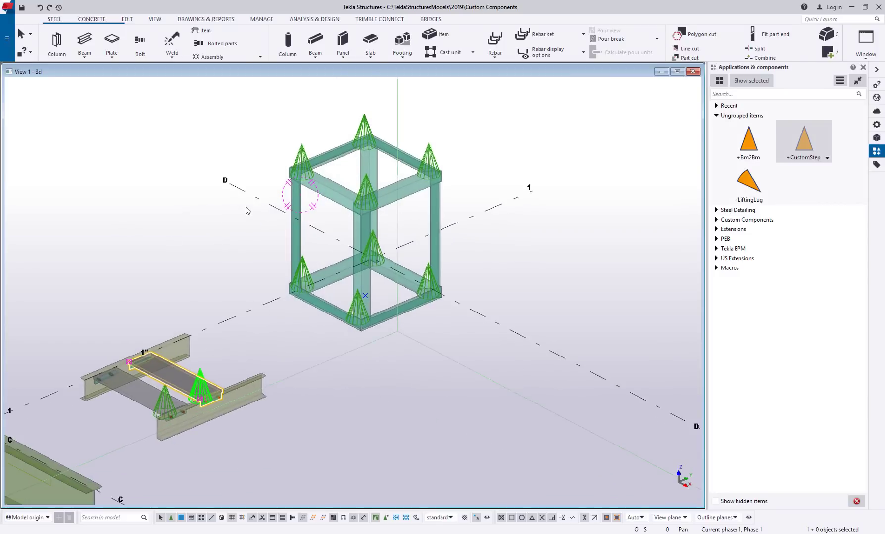
Step: Start a new custom component of type Part named '+Frame'
left_click(840, 80)
left_click(787, 138)
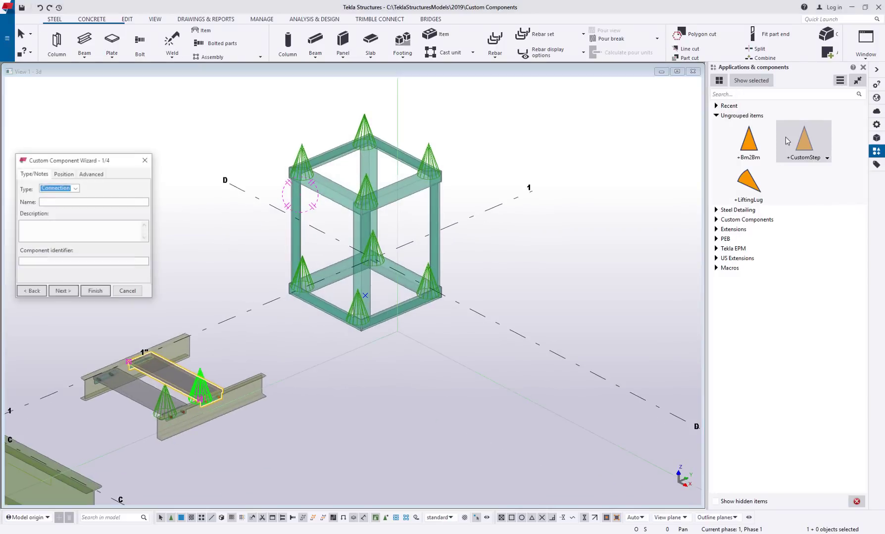
left_click(75, 188)
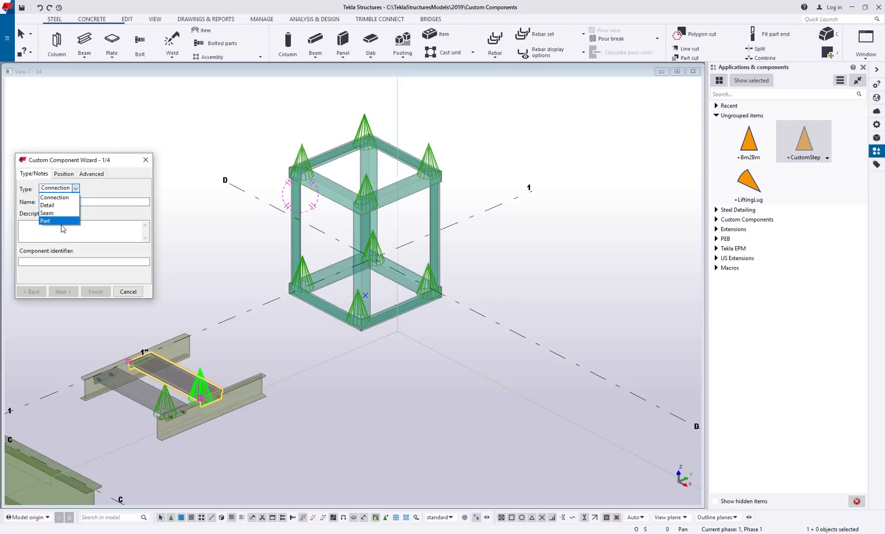
left_click(62, 221)
left_click(80, 200)
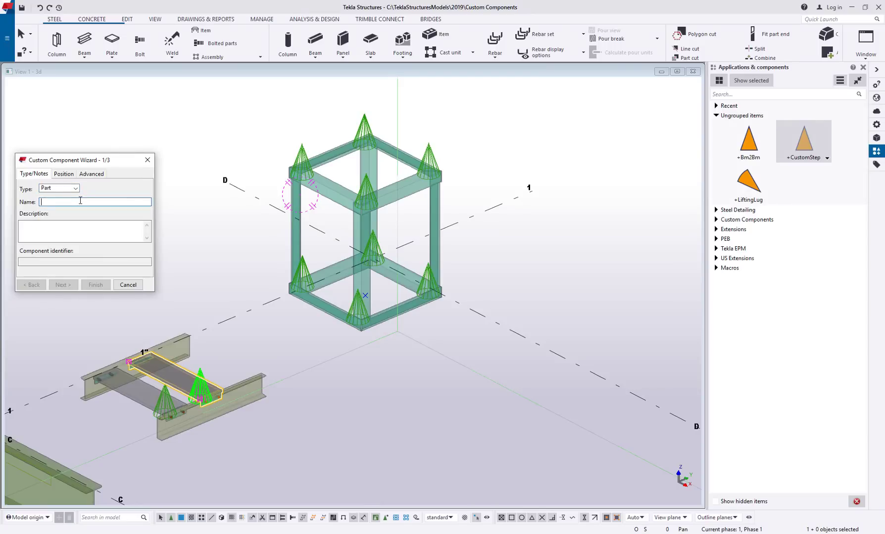
type("+Frame")
Step: Inspect a frame connection's properties and close them without changes
scroll(346, 163, "up", 2)
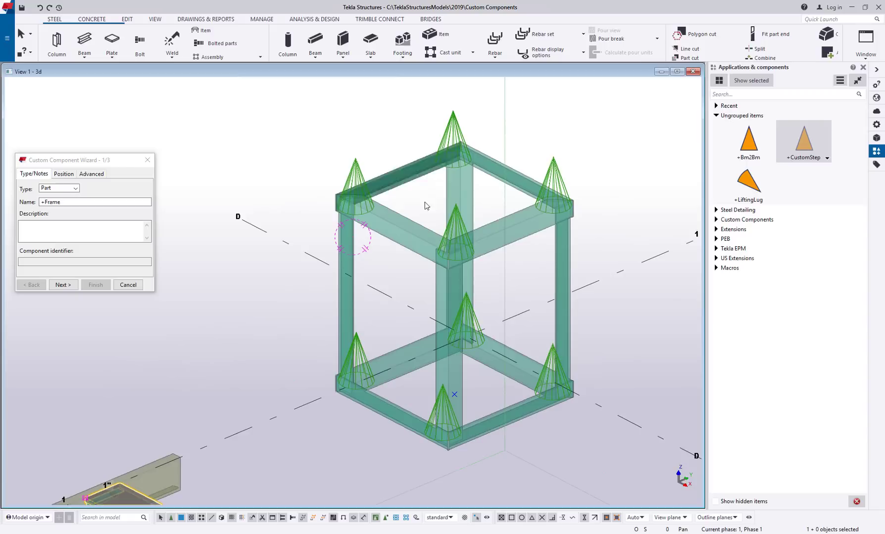
middle_click_drag(291, 192, 279, 183)
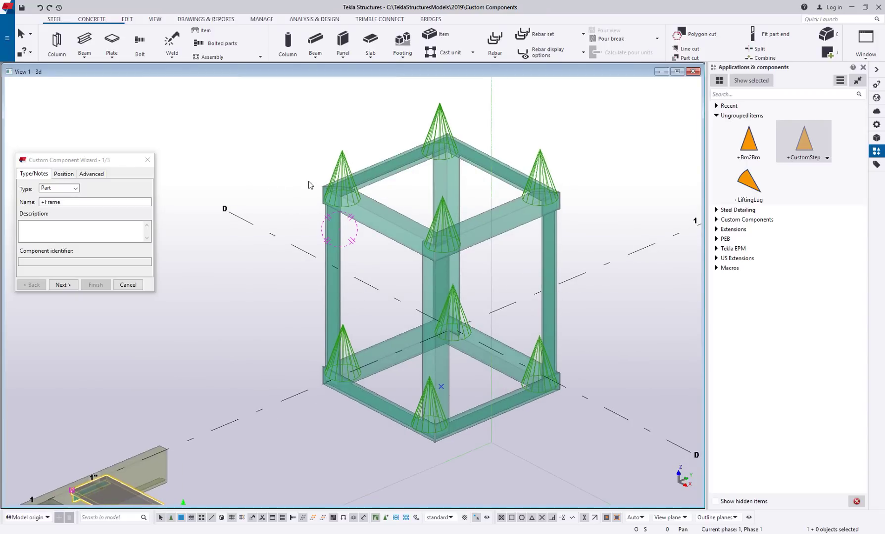
double_click(340, 171)
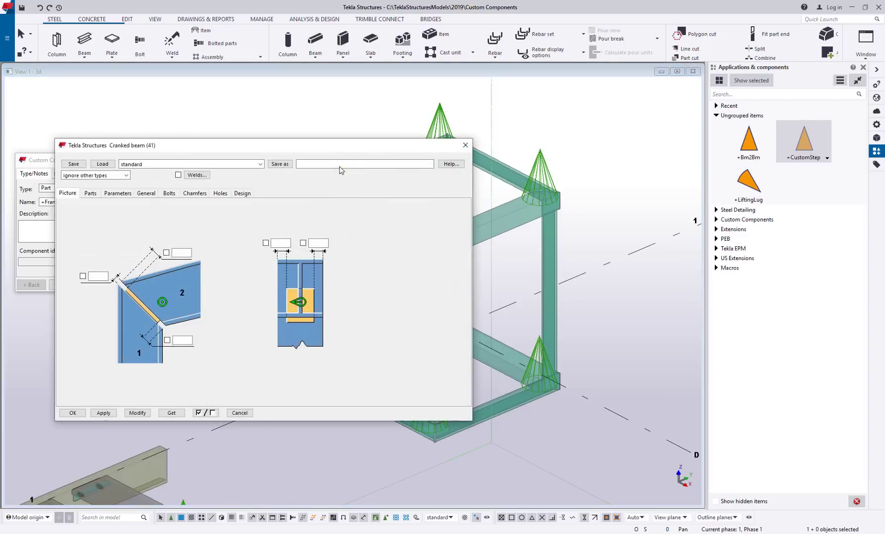
left_click(466, 147)
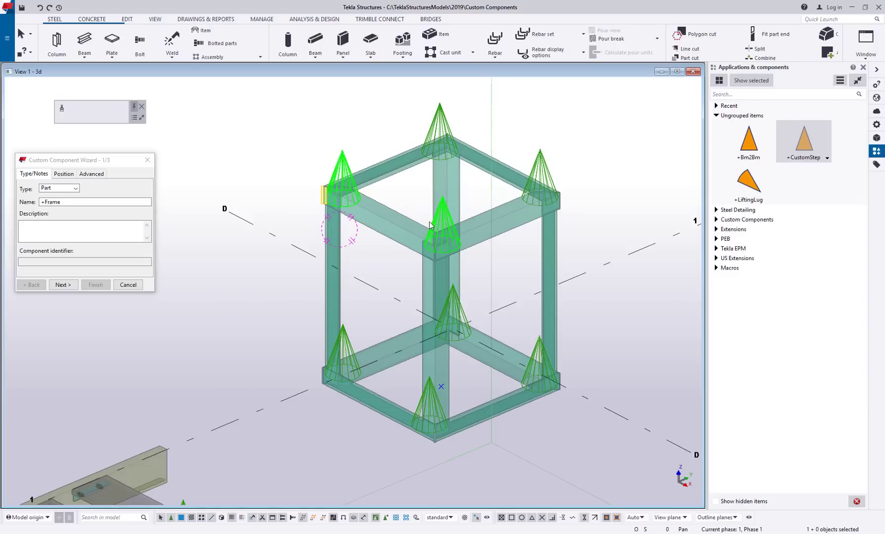
Step: Uncheck 'Use the center of the bounding box in positioning' for +Frame
left_click(63, 176)
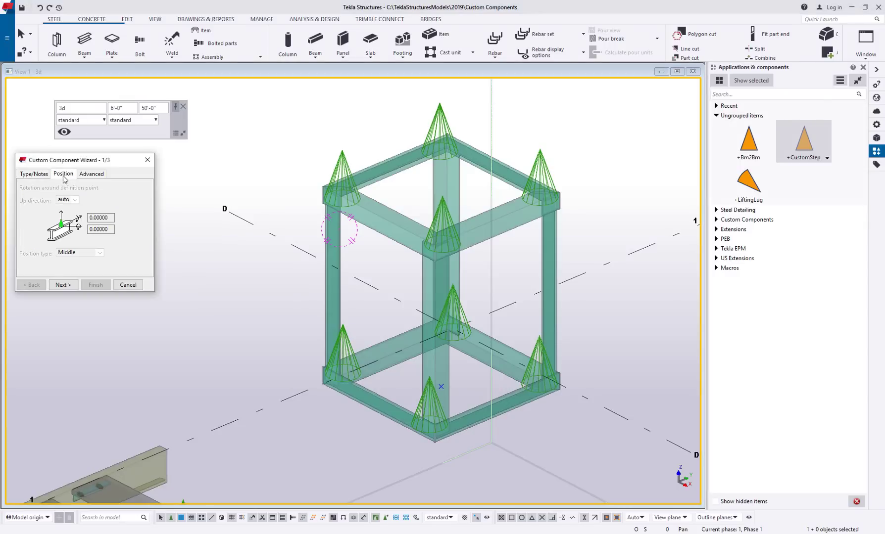
left_click(97, 176)
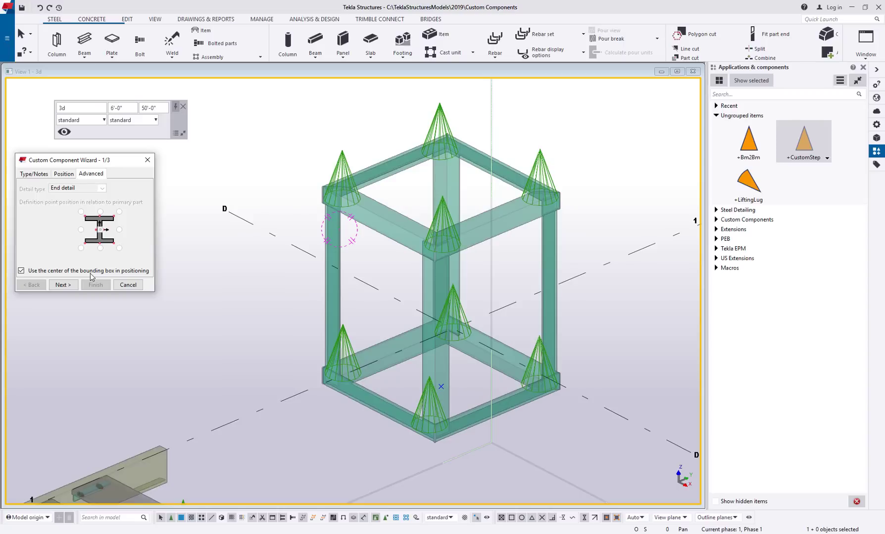
left_click(21, 271)
left_click(68, 174)
left_click(43, 174)
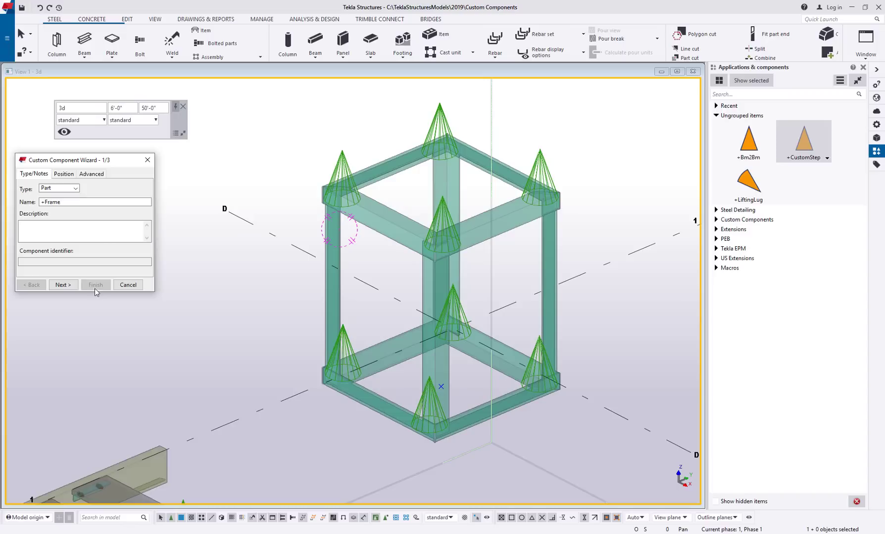
Step: Window-select all 28 frame parts as the +Frame component objects
left_click(63, 285)
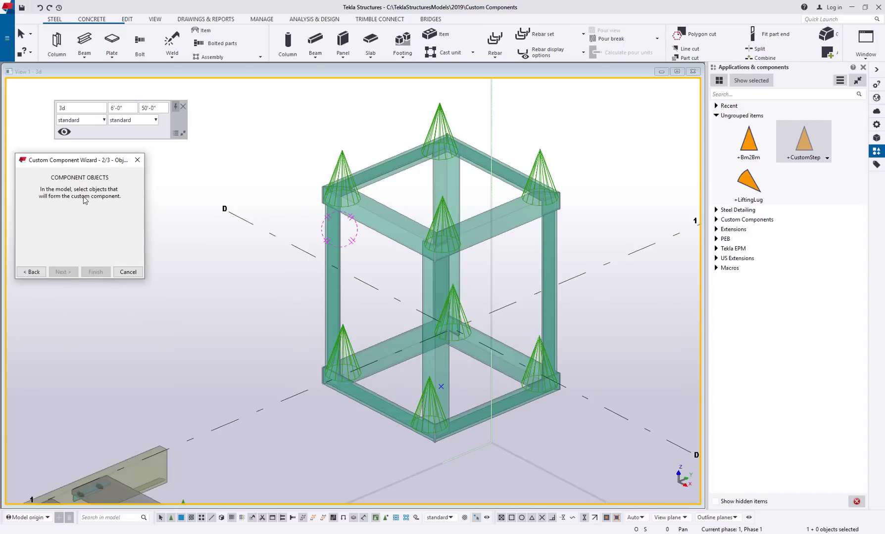
scroll(267, 247, "down", 2)
left_click_drag(269, 130, 565, 411)
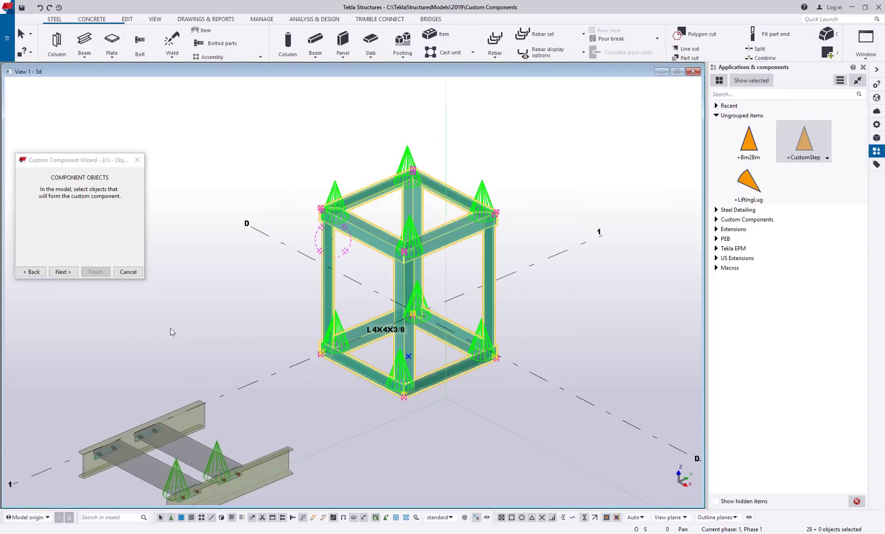
left_click(63, 272)
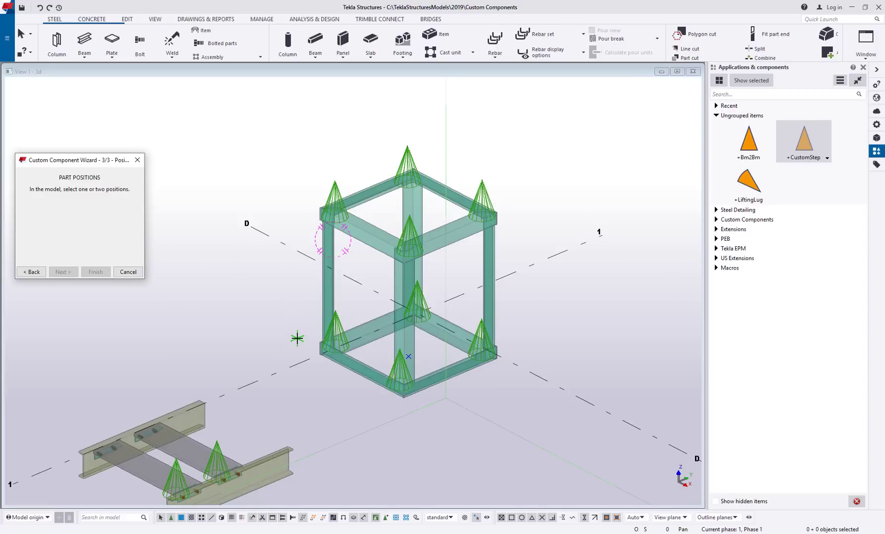
Step: Pick the frame's base position point and finish creating the +Frame custom part
left_click(362, 377)
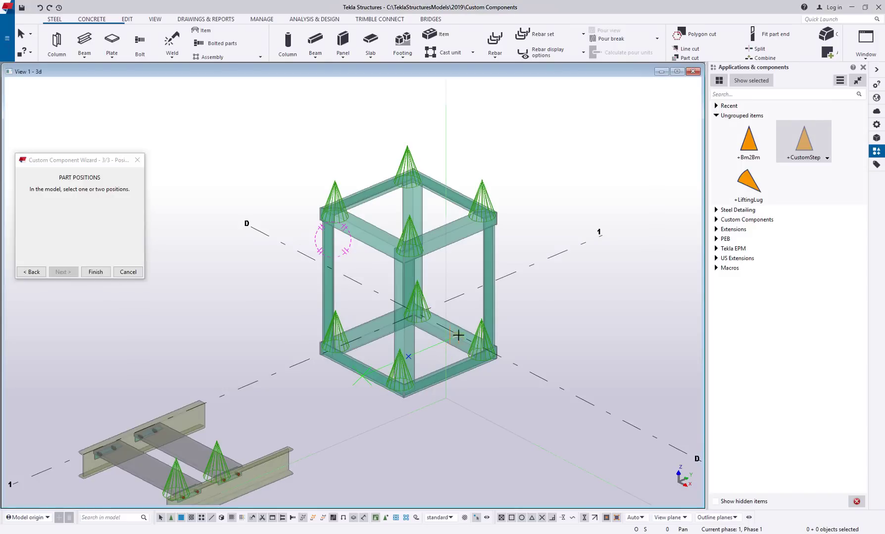
left_click(456, 337)
left_click(97, 273)
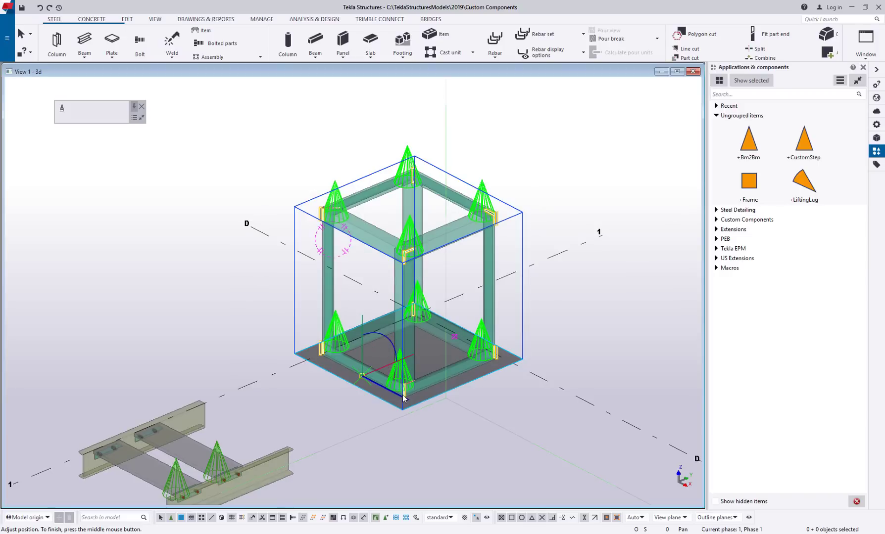
mouse_move(386, 342)
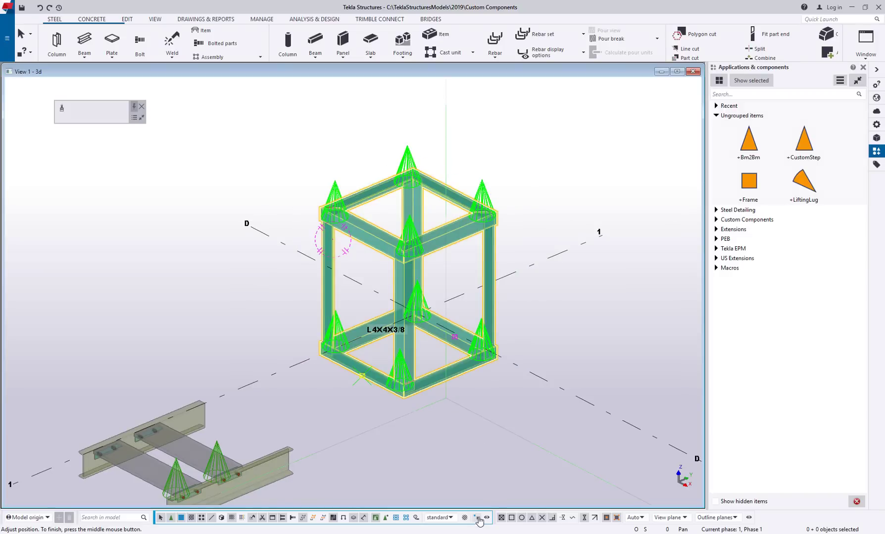
scroll(504, 399, "down", 3)
middle_click_drag(528, 301, 516, 295)
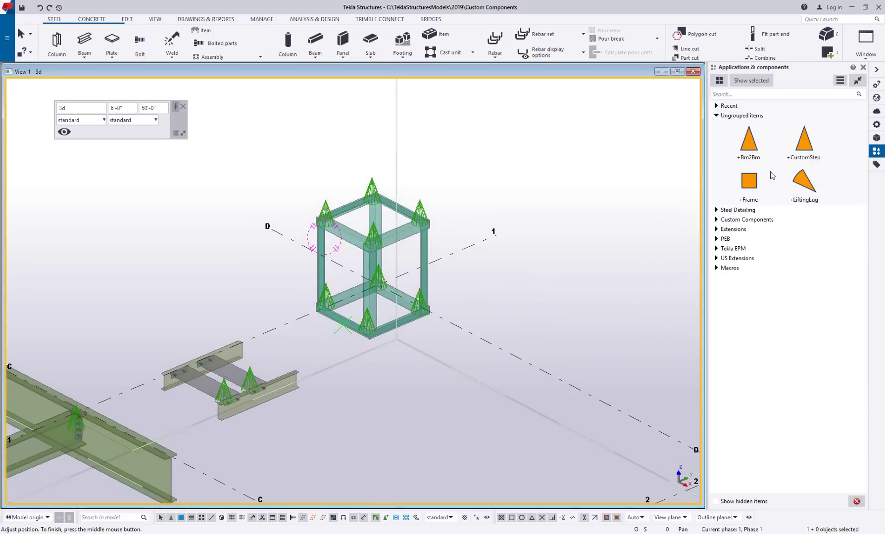
Step: Insert two +Frame copies near grid line D, then end the placement
left_click(746, 187)
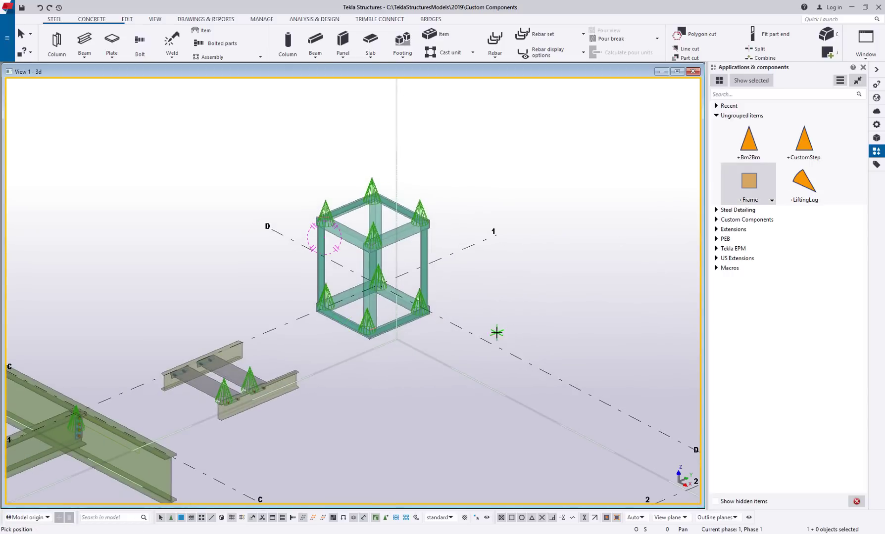
left_click(553, 384)
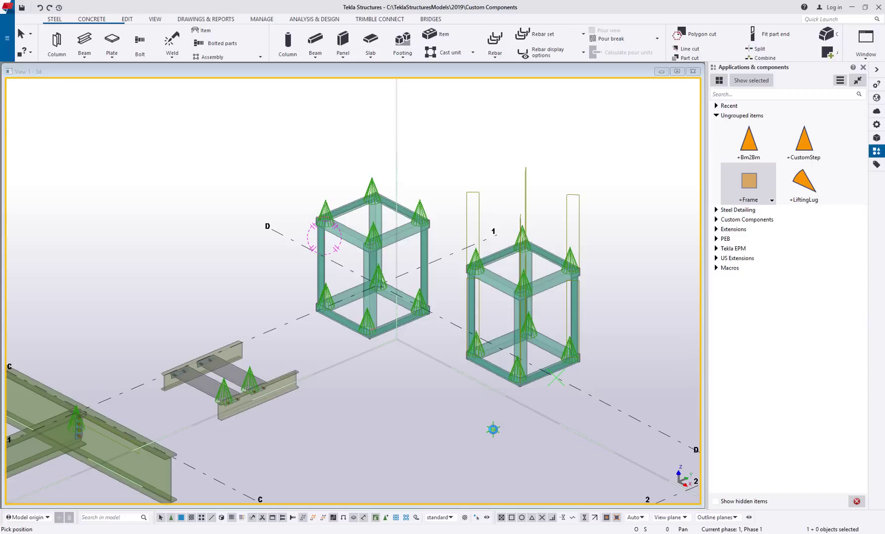
middle_click_drag(582, 393, 559, 331)
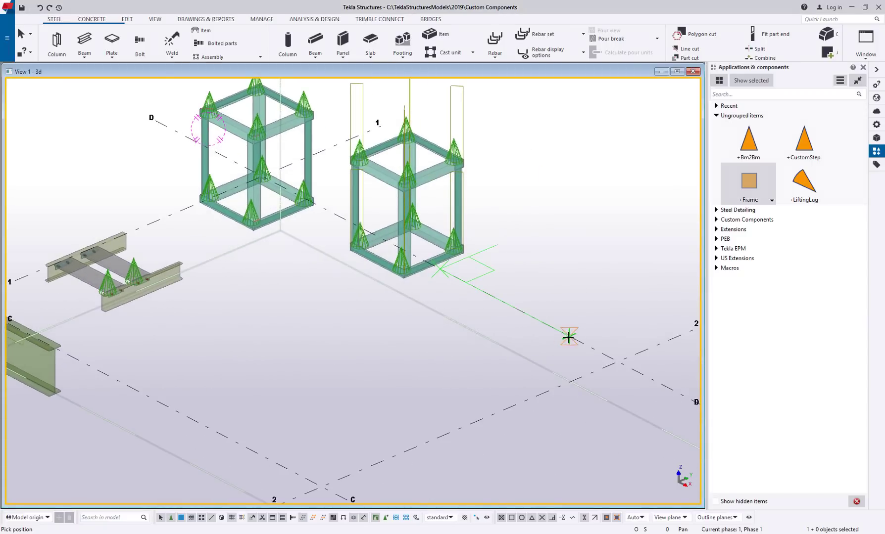
left_click(558, 387)
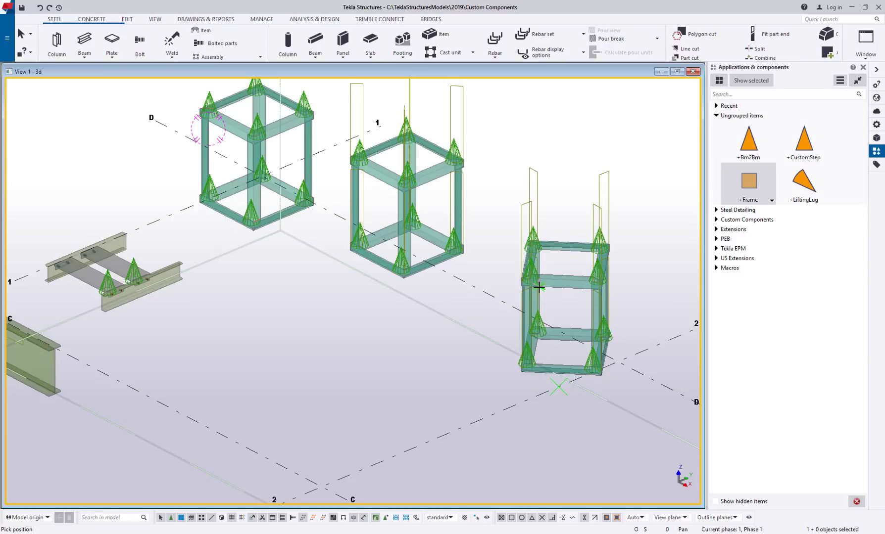
right_click(292, 285)
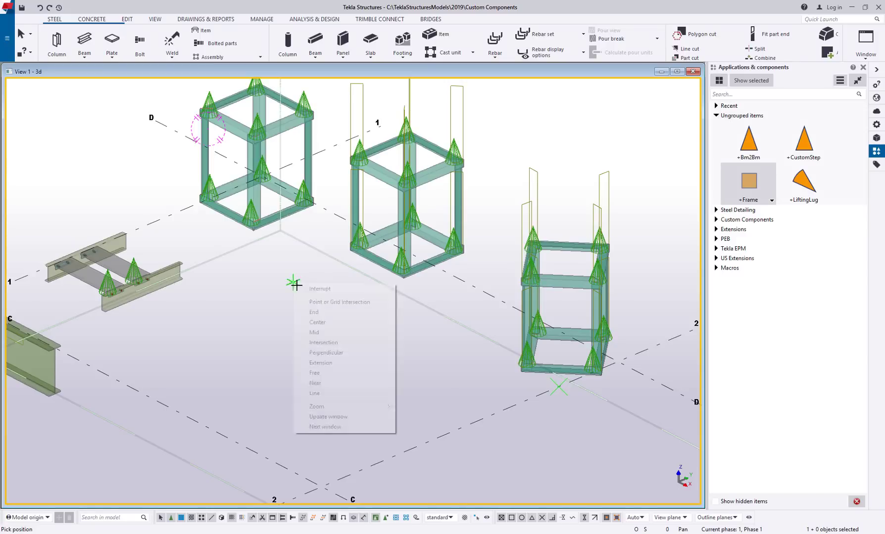
left_click(306, 292)
scroll(301, 312, "down", 3)
Step: Zoom and pan the 3D view to show the whole model with all three frames
middle_click_drag(301, 312, 482, 269)
scroll(483, 268, "down", 2)
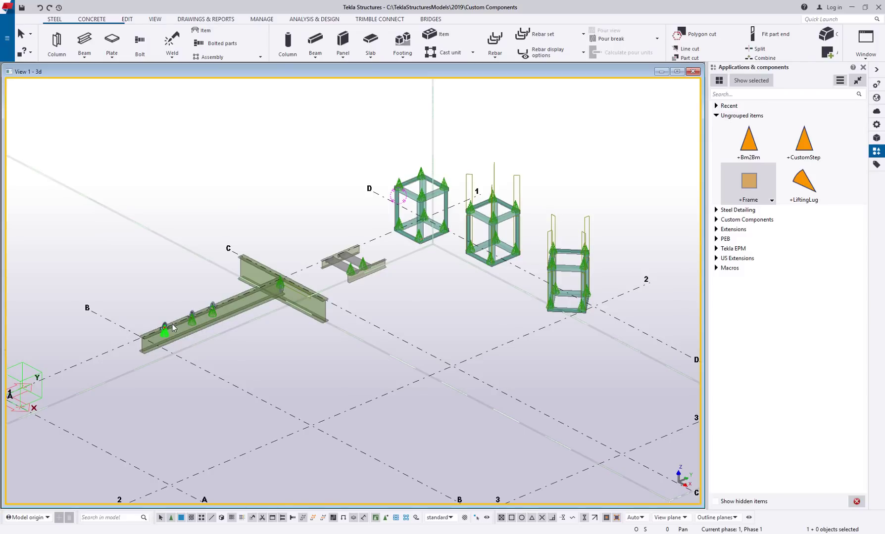
scroll(341, 277, "up", 5)
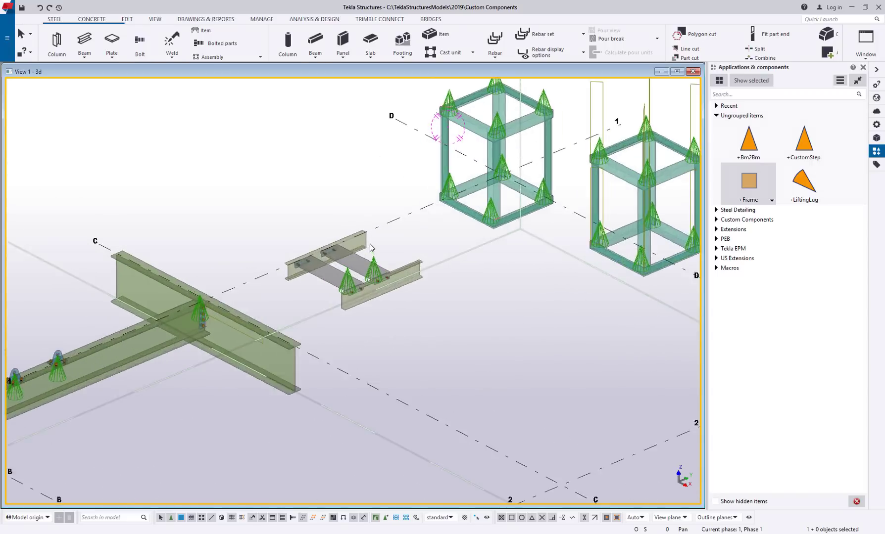
scroll(358, 256, "down", 6)
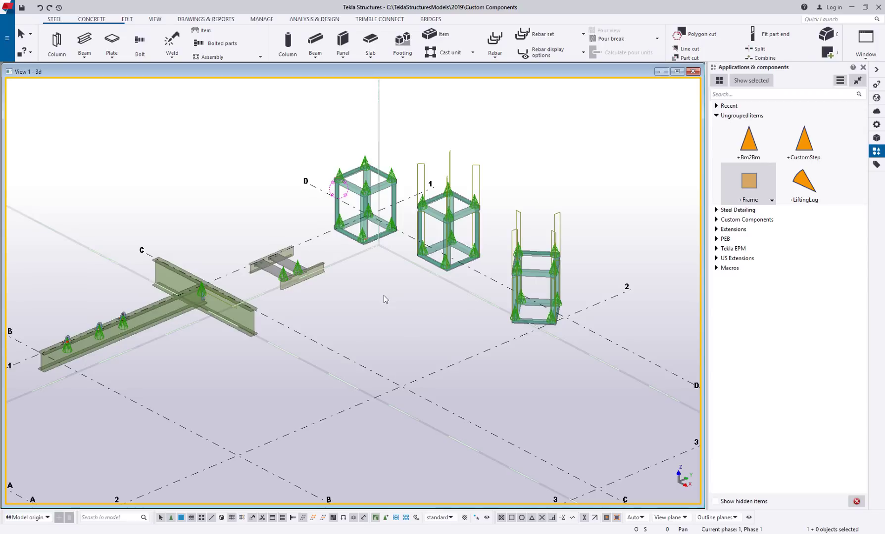
middle_click_drag(383, 298, 393, 291)
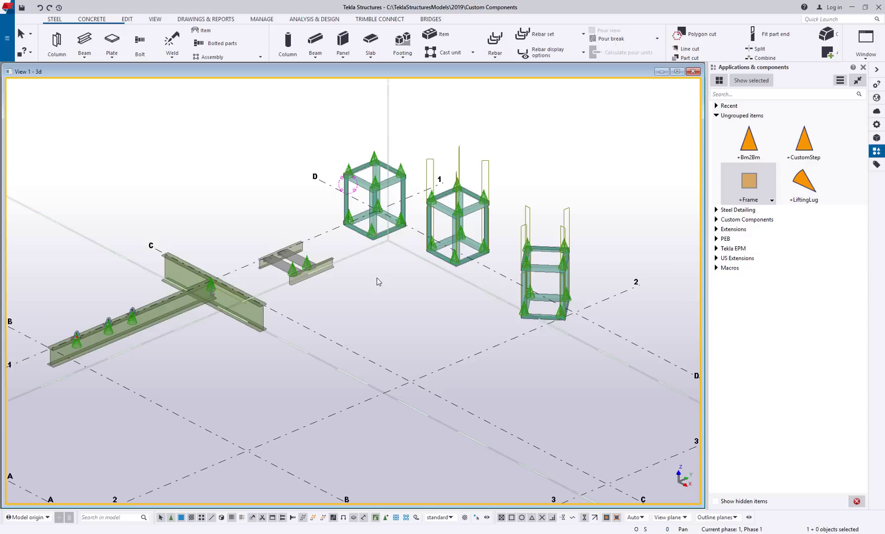